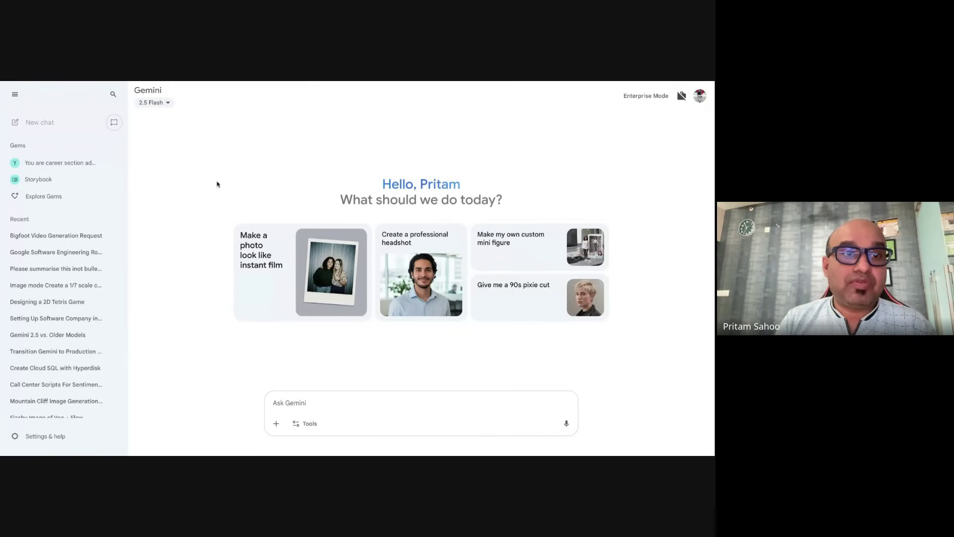
# Step: Keep the 2.5 Flash model and paste 'How does gemini 2.5 compare to other older models pls suggest'
pyautogui.click(166, 104)
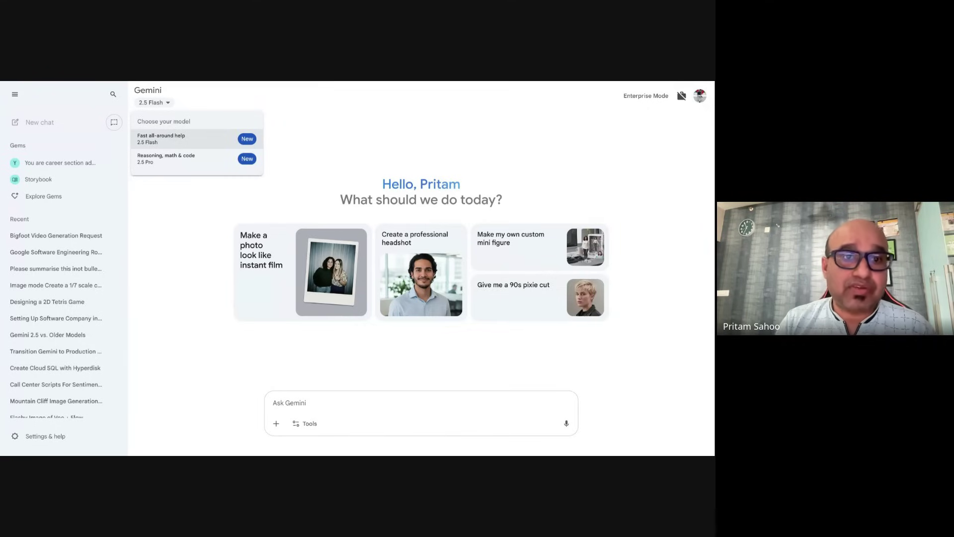
pyautogui.press('Escape')
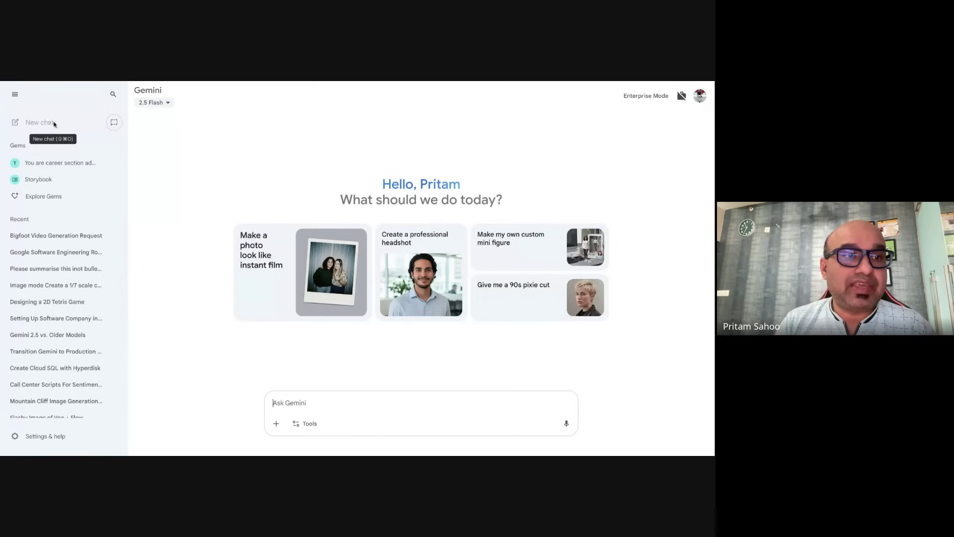
pyautogui.click(283, 404)
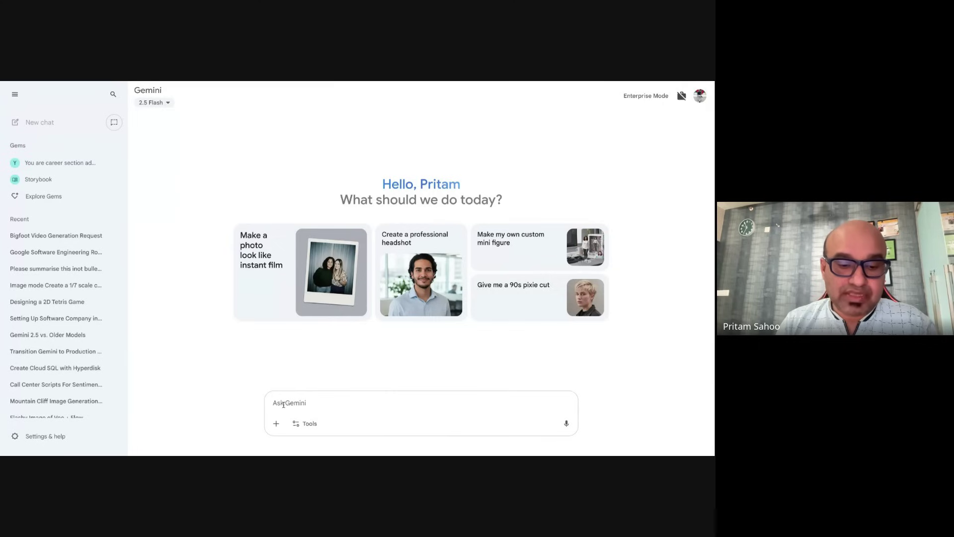
pyautogui.write('How does gemini 2.5 compare to other older models pls suggest')
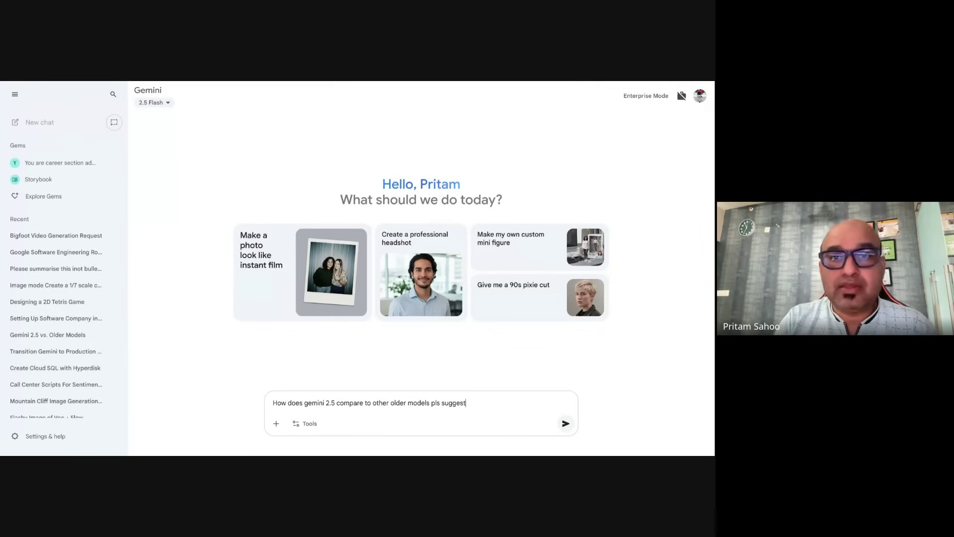
pyautogui.press('Return')
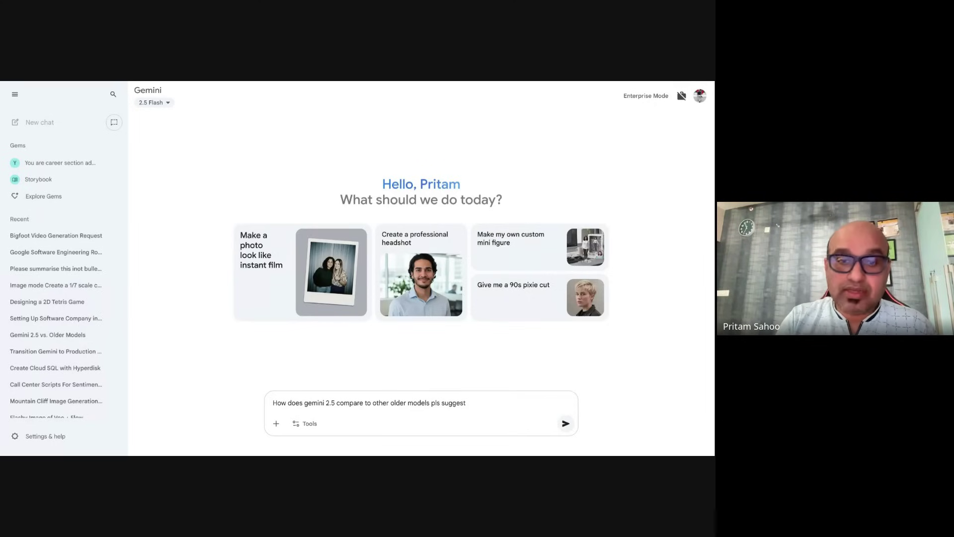
# Step: Send the Gemini 2.5 comparison question and open the sources cited in the answer
pyautogui.press('Return')
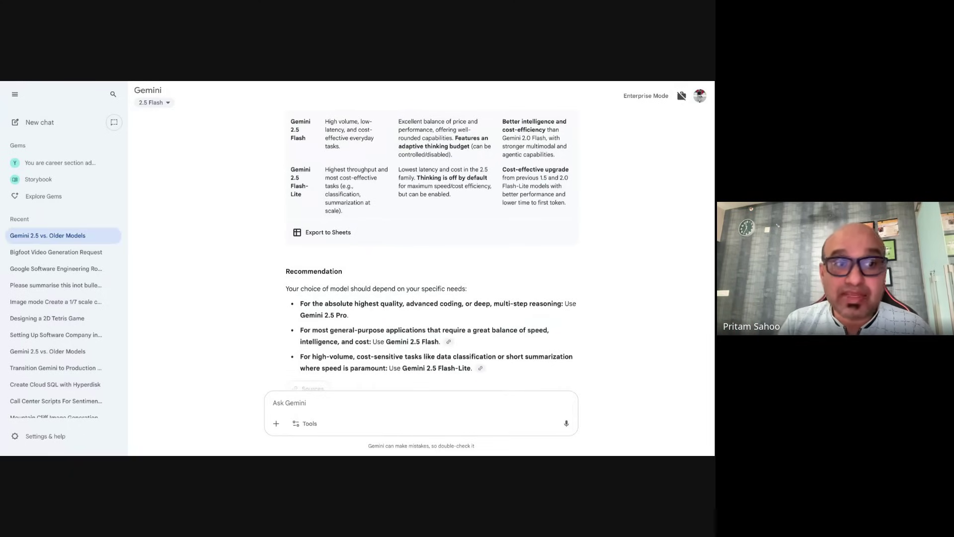
pyautogui.scroll(-1, 350, 331)
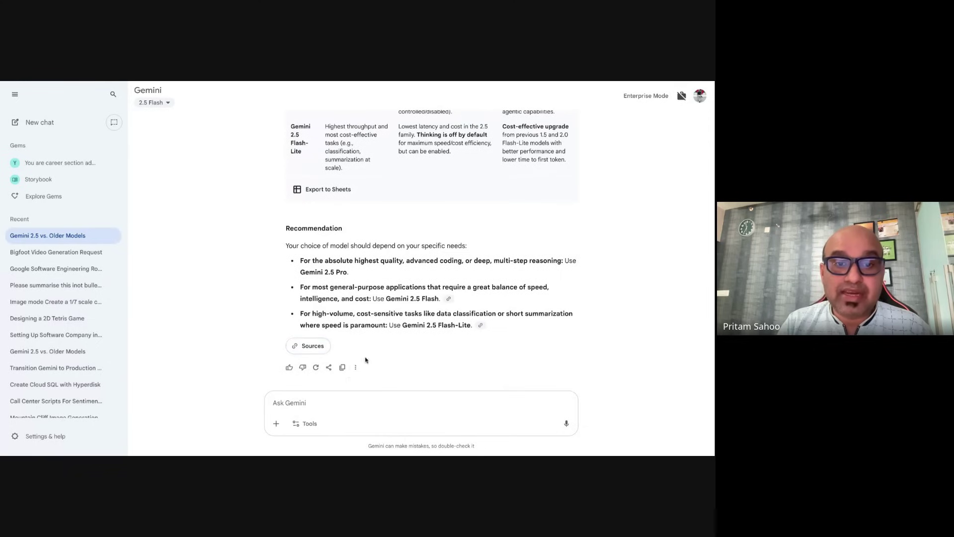
pyautogui.click(309, 346)
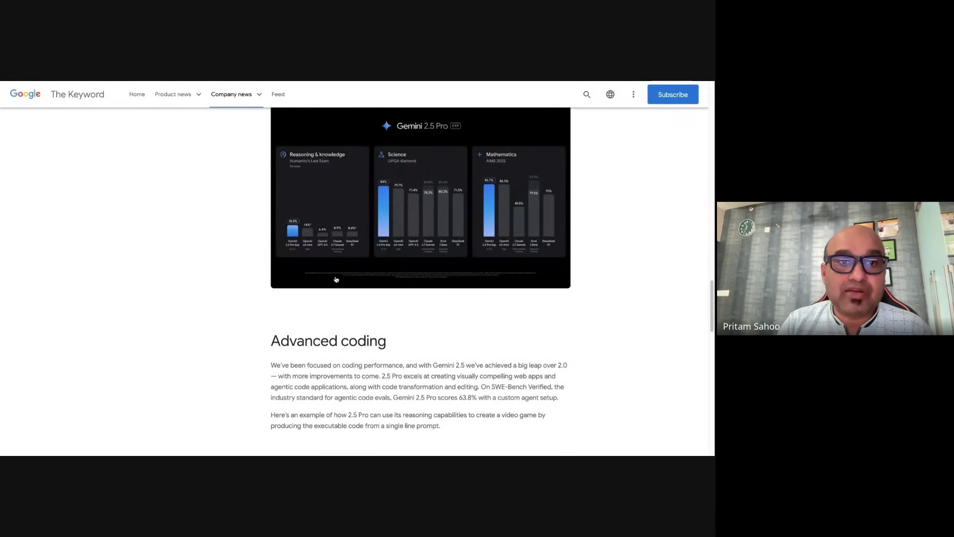
# Step: Scroll the Google Blog article up to its 'Gemini 2.5: Our most intelligent AI model' headline
pyautogui.scroll(20, 336, 279)
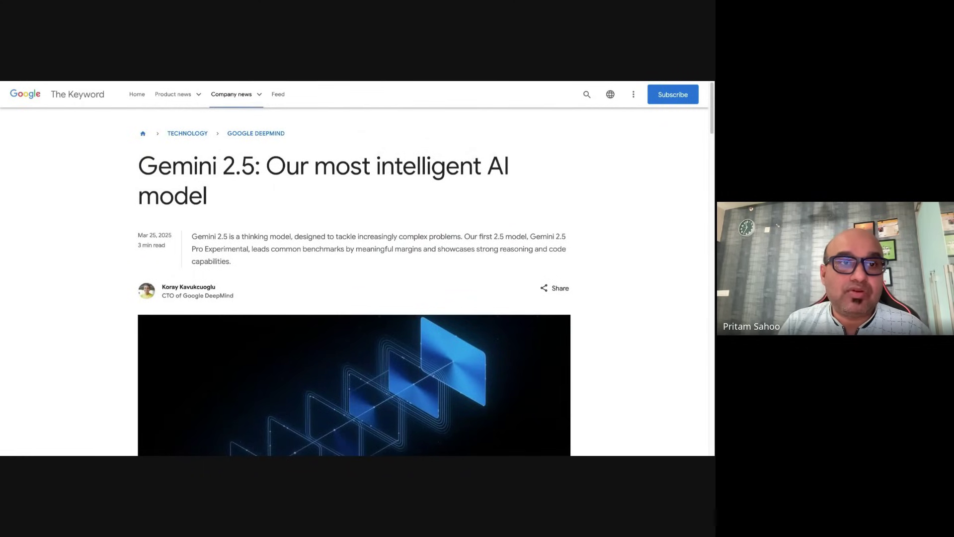
# Step: Export the Gemini 2.5 model-comparison answer to a new Google Docs document
pyautogui.hotkey('ctrl', 'Tab')
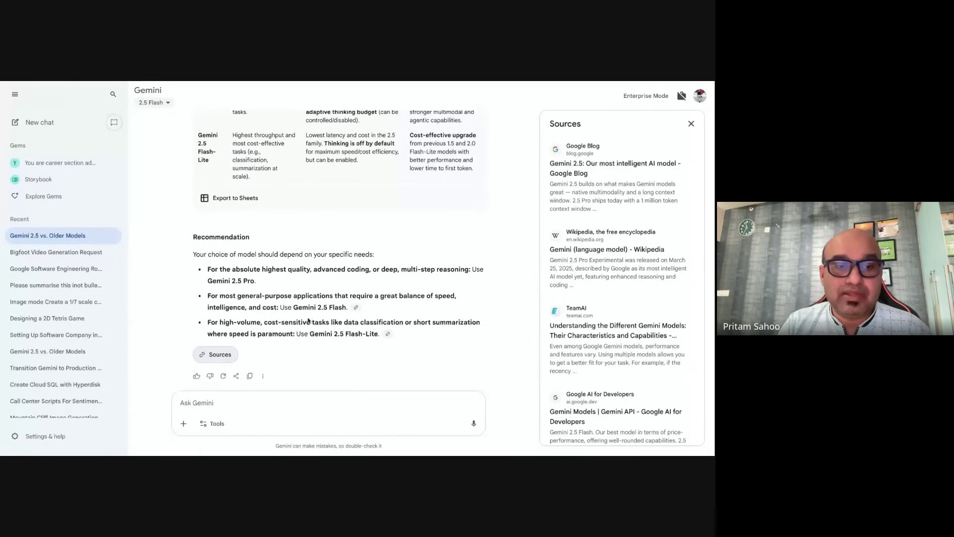
pyautogui.scroll(-1, 292, 328)
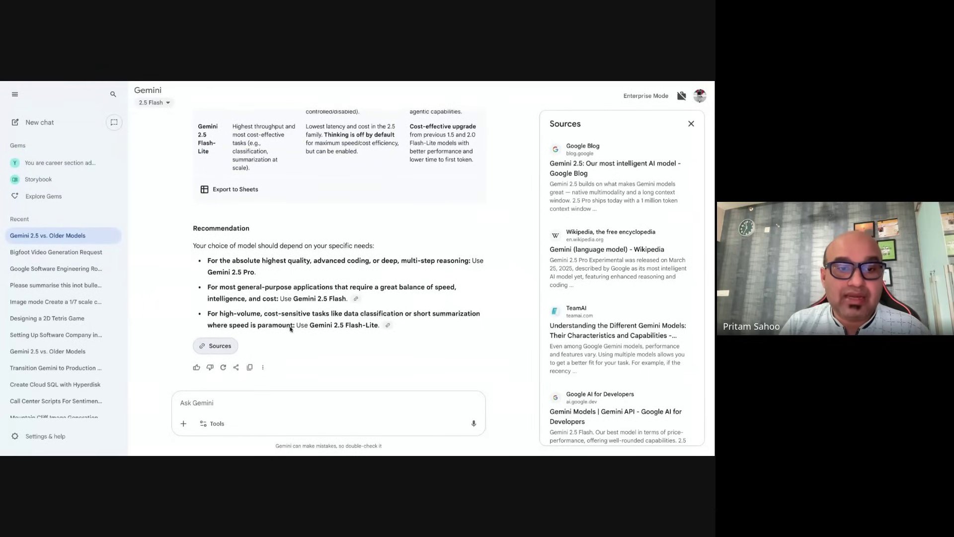
pyautogui.click(264, 368)
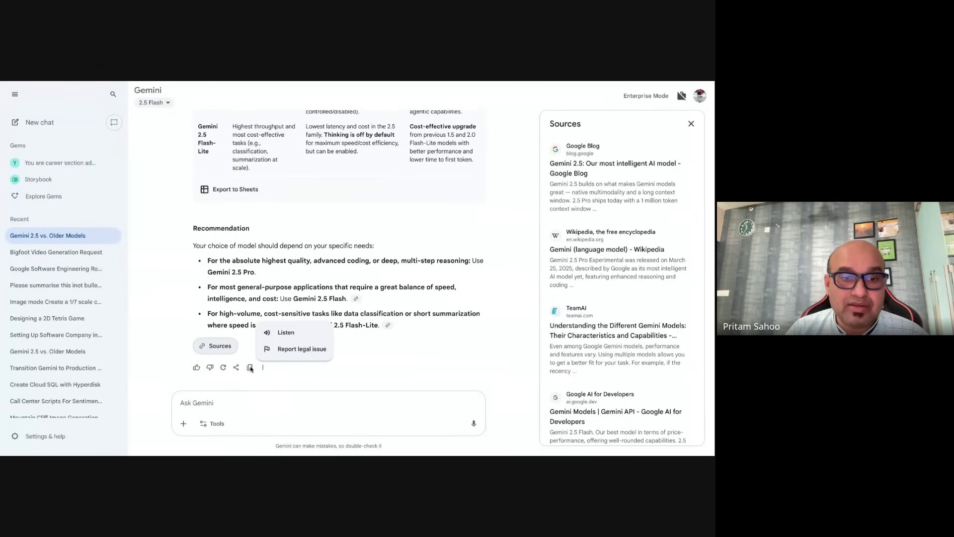
pyautogui.click(250, 369)
pyautogui.click(236, 367)
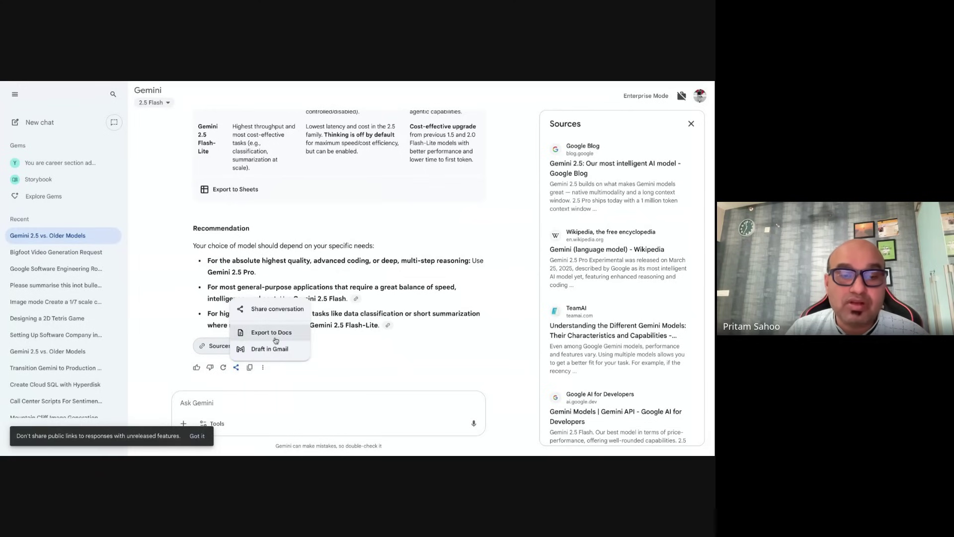
pyautogui.click(236, 367)
pyautogui.click(236, 367)
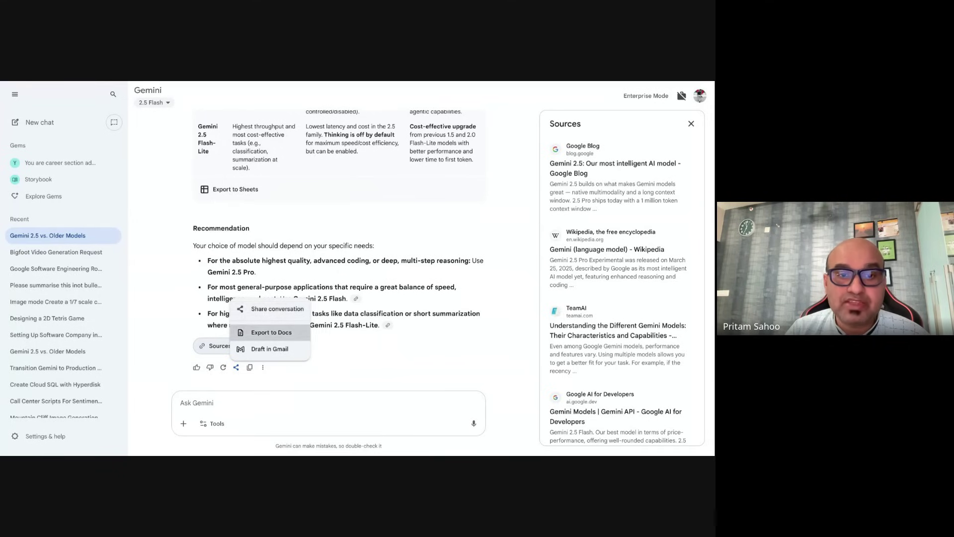
pyautogui.click(271, 332)
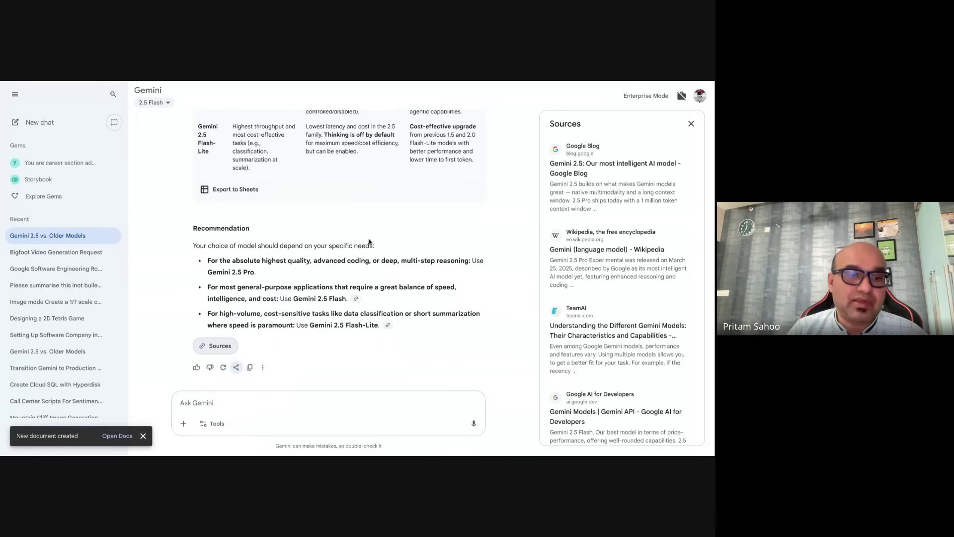
pyautogui.click(118, 436)
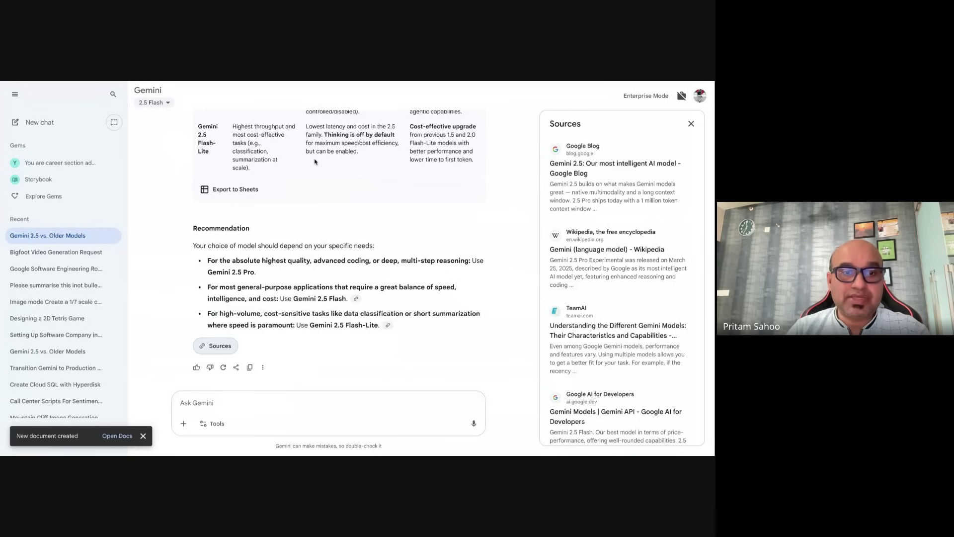
pyautogui.click(217, 428)
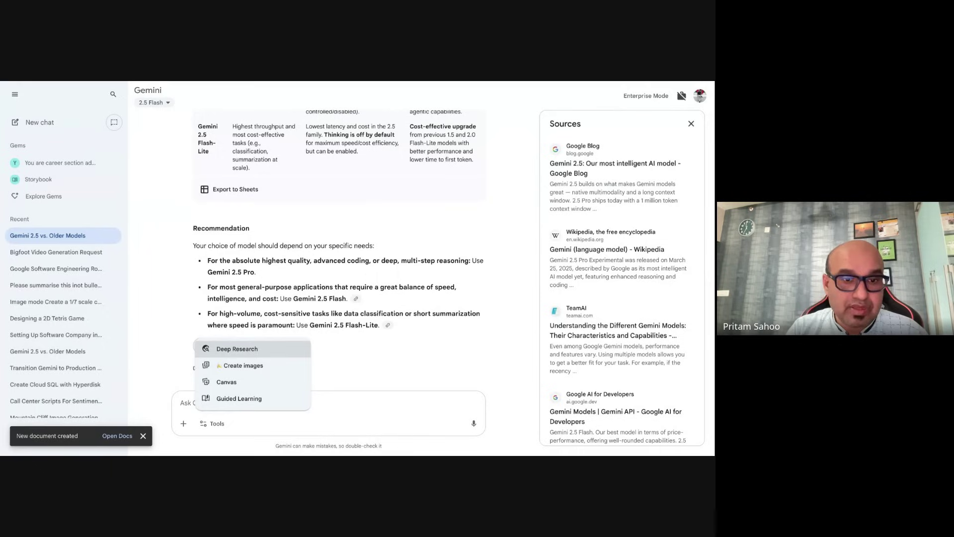
# Step: Start a new Deep Research chat with the Europe software-company request, correcting 'osftare' to 'software'
pyautogui.click(258, 351)
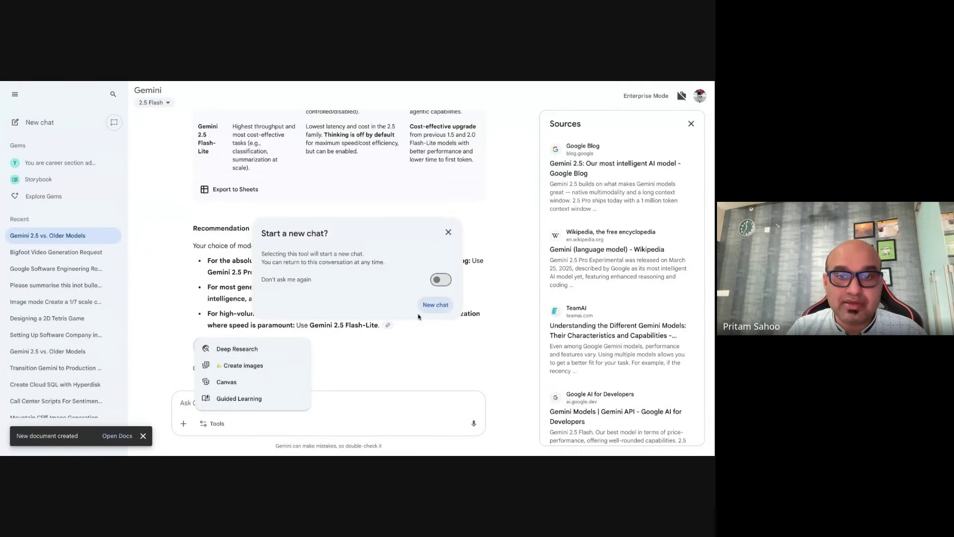
pyautogui.click(441, 306)
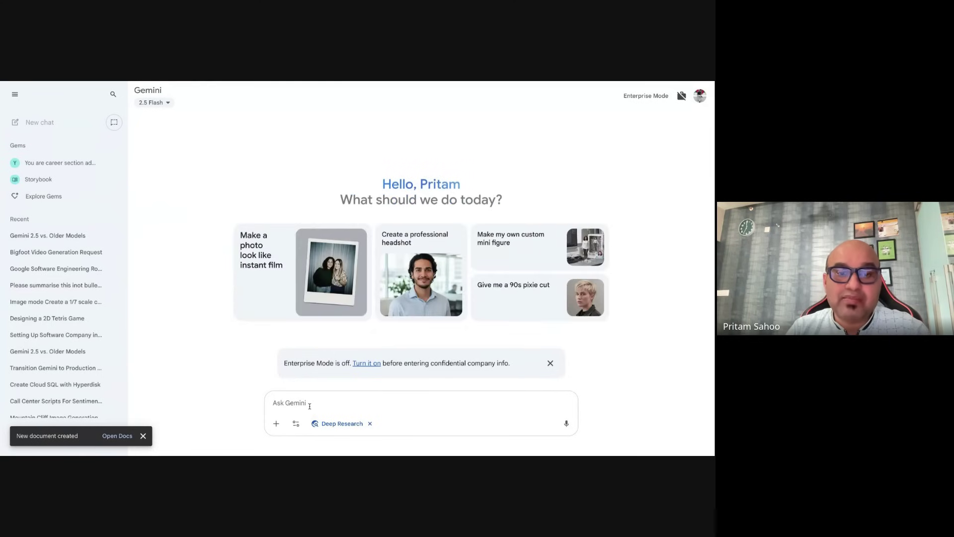
pyautogui.hotkey('ctrl', 'v')
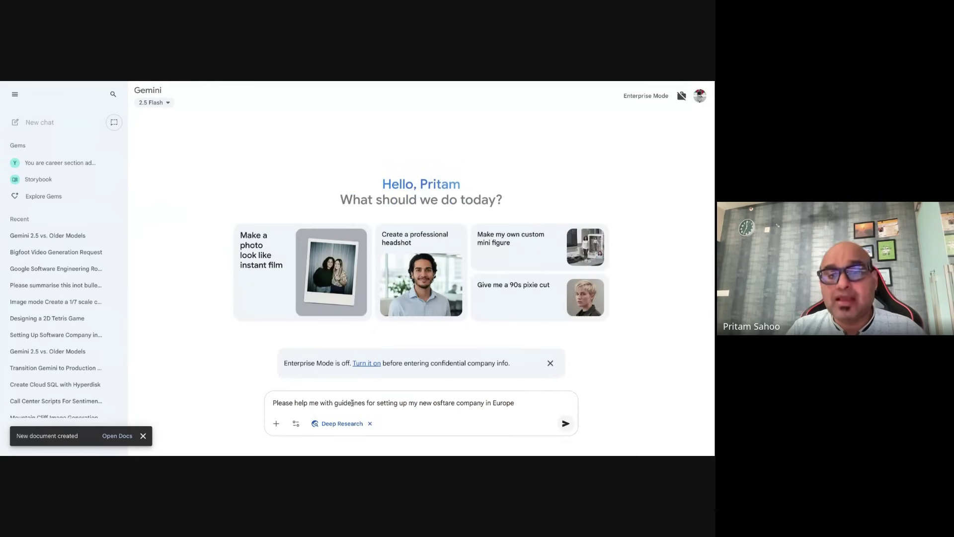
pyautogui.doubleClick(436, 404)
pyautogui.write('software')
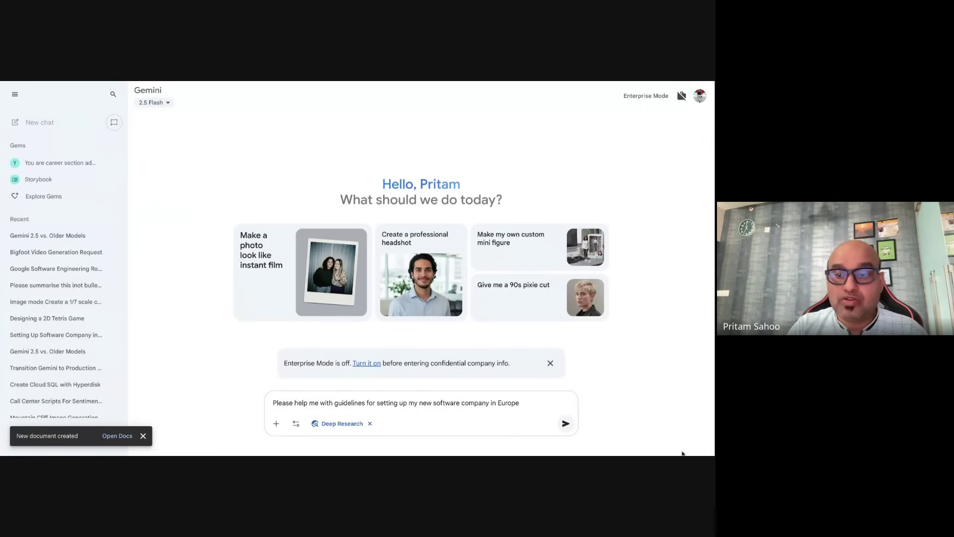
# Step: Send the Europe software-company request, expand the seven-step research plan, and start the research
pyautogui.click(565, 424)
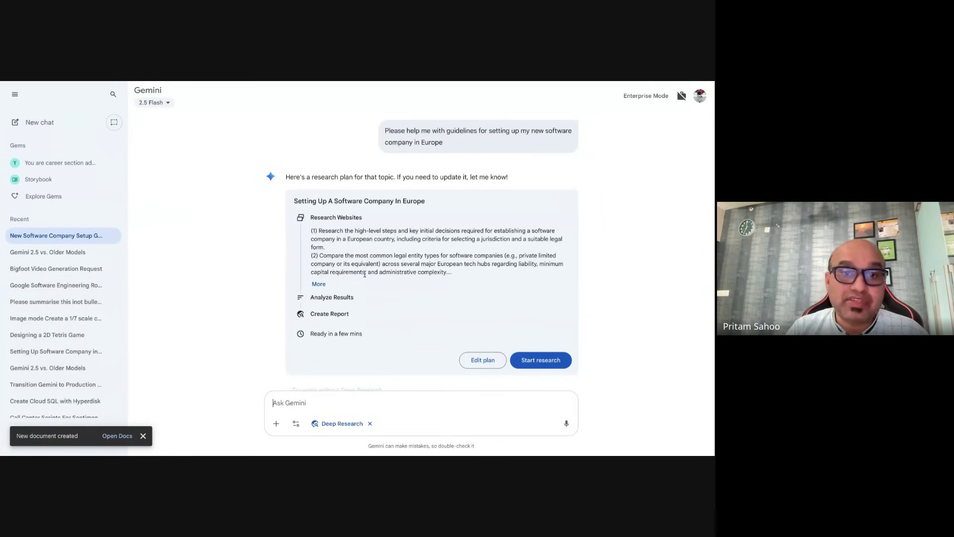
pyautogui.scroll(-1, 364, 274)
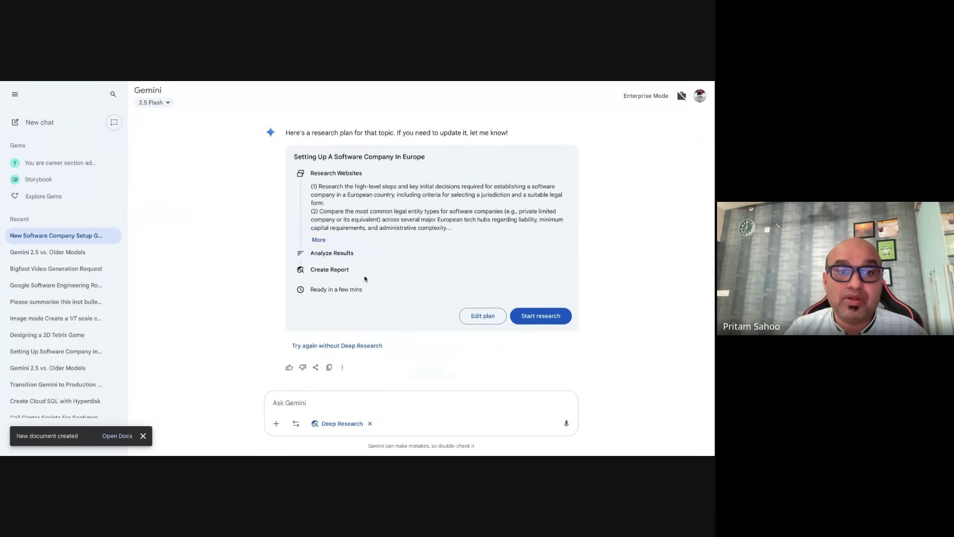
pyautogui.click(318, 241)
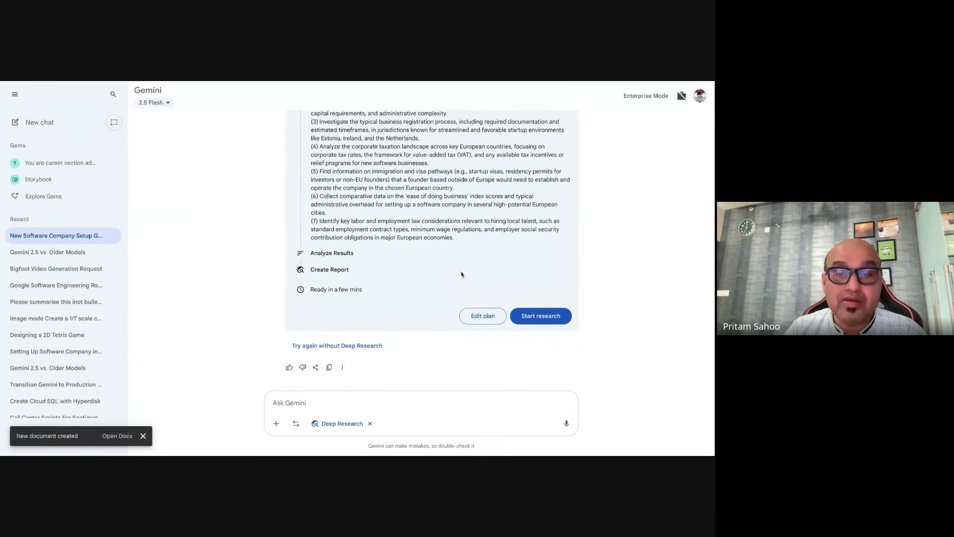
pyautogui.click(548, 323)
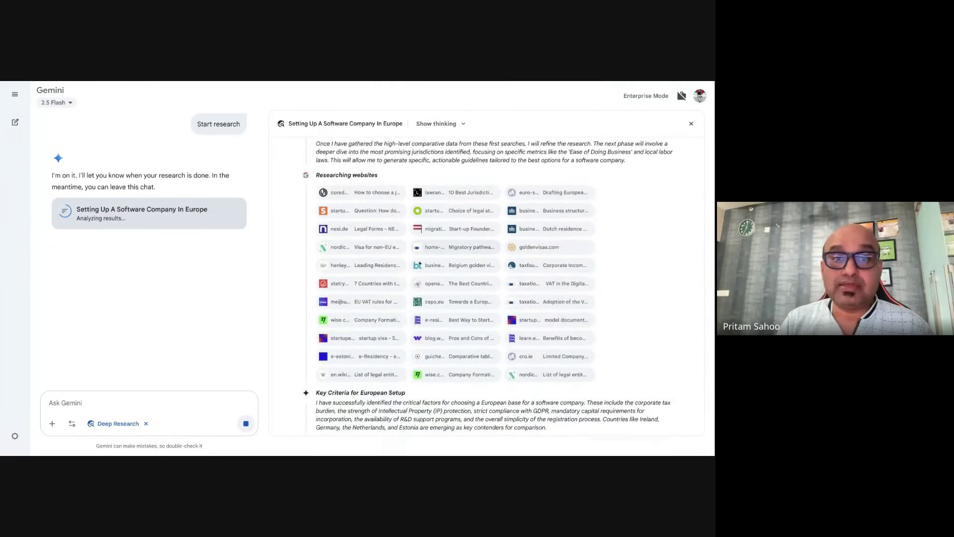
# Step: Scroll the Show thinking panel to follow the Deep Research progress on the Europe report
pyautogui.scroll(5, 369, 278)
pyautogui.scroll(-3, 396, 360)
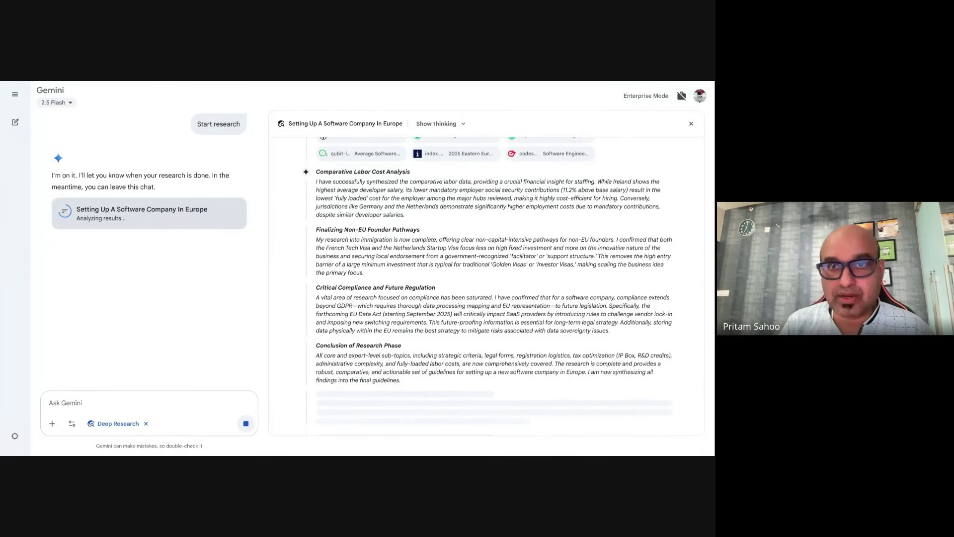
# Step: Scroll the 'Setting Up A Software Company In Europe' report from Part II down to its Sources list
pyautogui.scroll(-15, 356, 272)
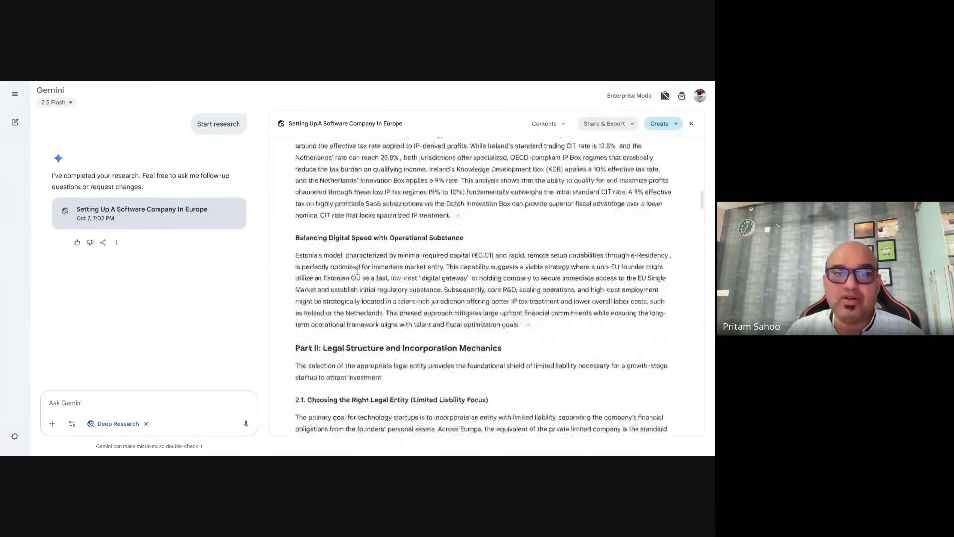
pyautogui.scroll(-3, 357, 272)
pyautogui.scroll(2, 486, 278)
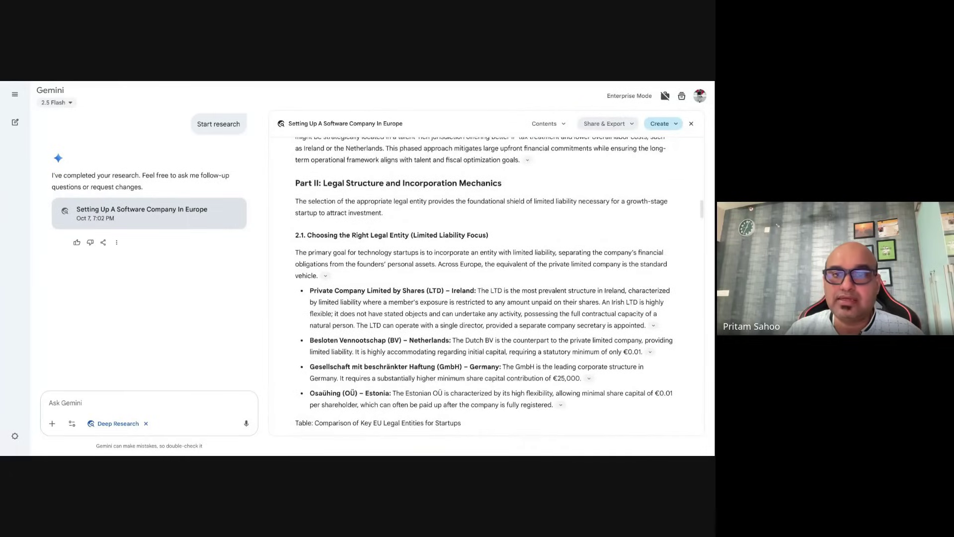
pyautogui.scroll(-10, 486, 285)
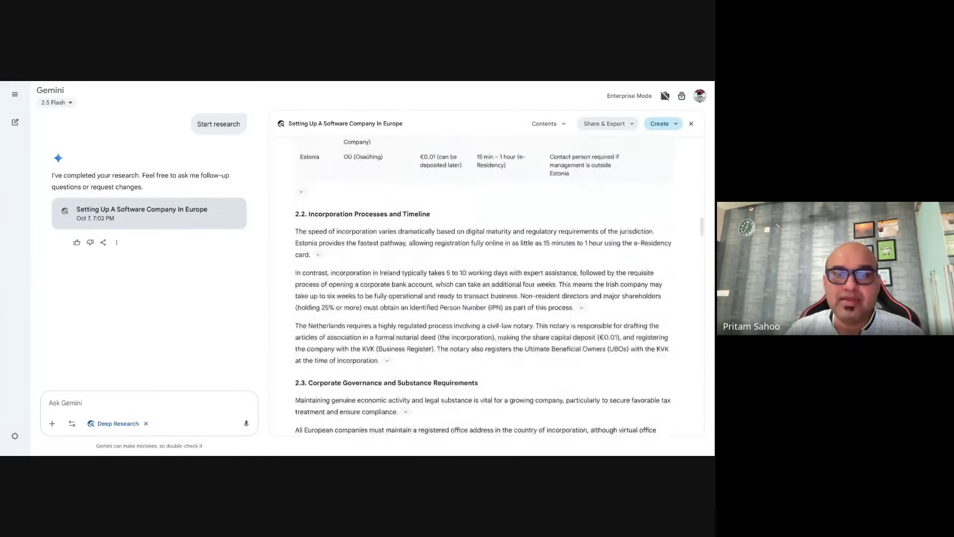
pyautogui.scroll(-20, 484, 286)
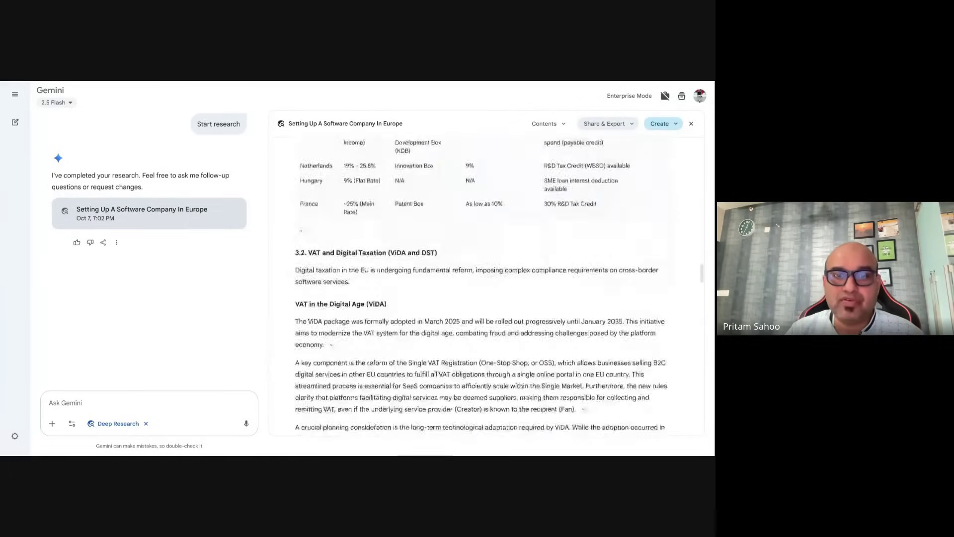
pyautogui.scroll(-20, 483, 286)
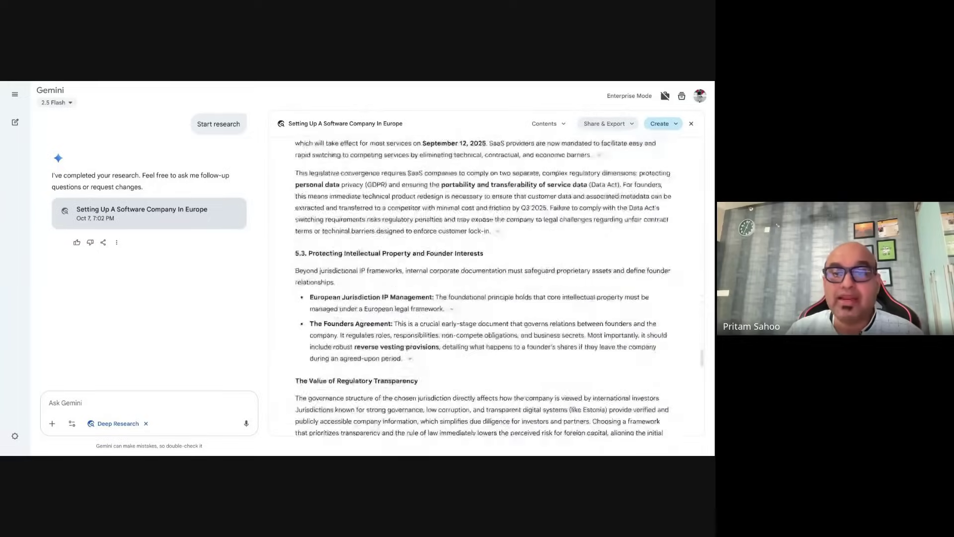
pyautogui.scroll(-20, 486, 286)
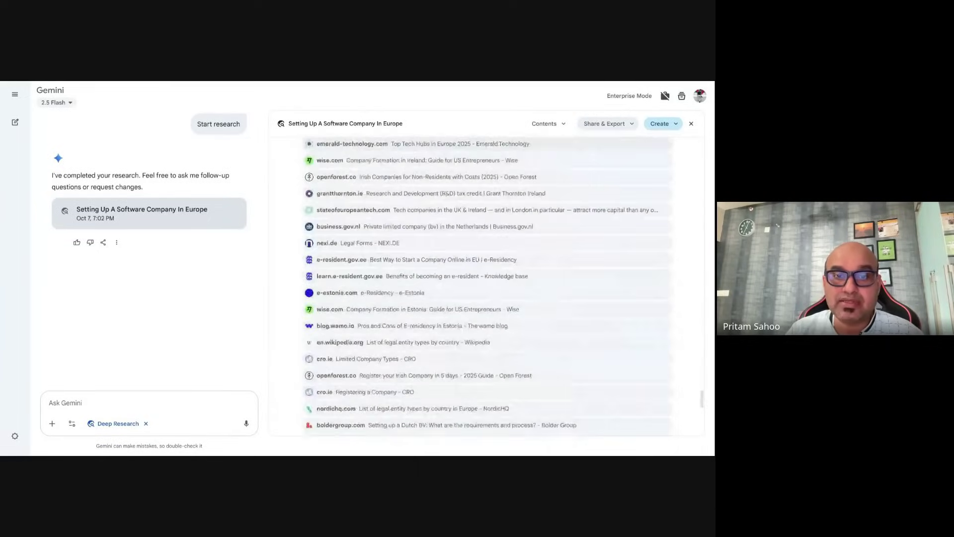
pyautogui.scroll(10, 364, 293)
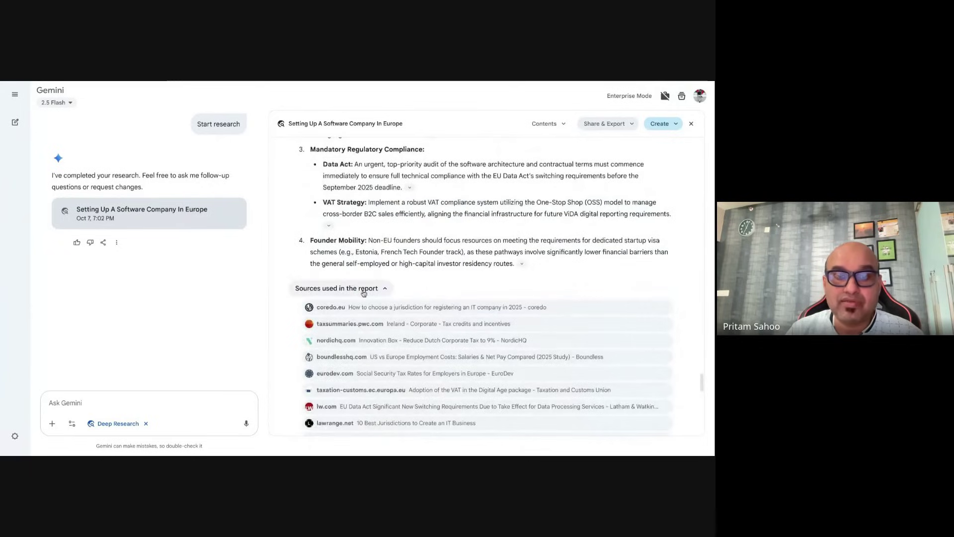
pyautogui.scroll(-10, 364, 293)
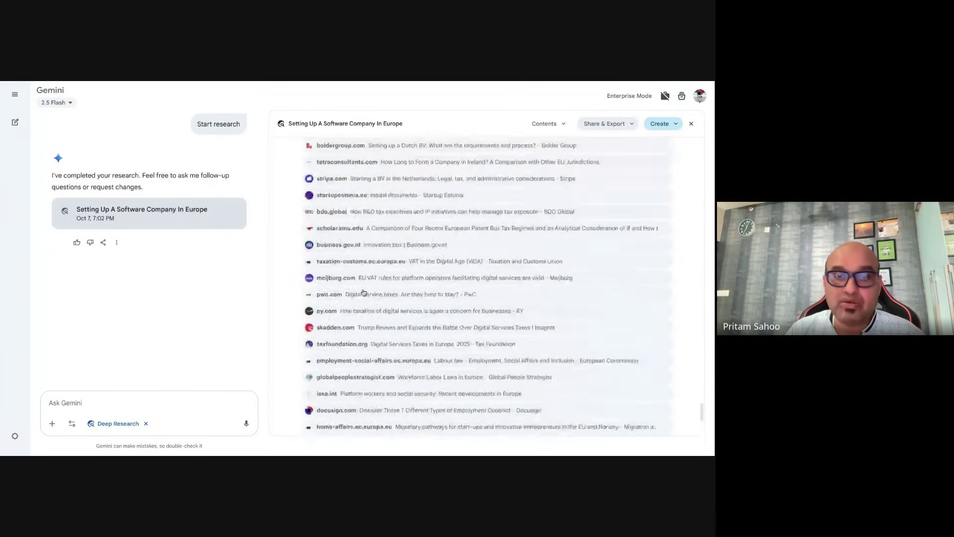
pyautogui.scroll(-5, 364, 293)
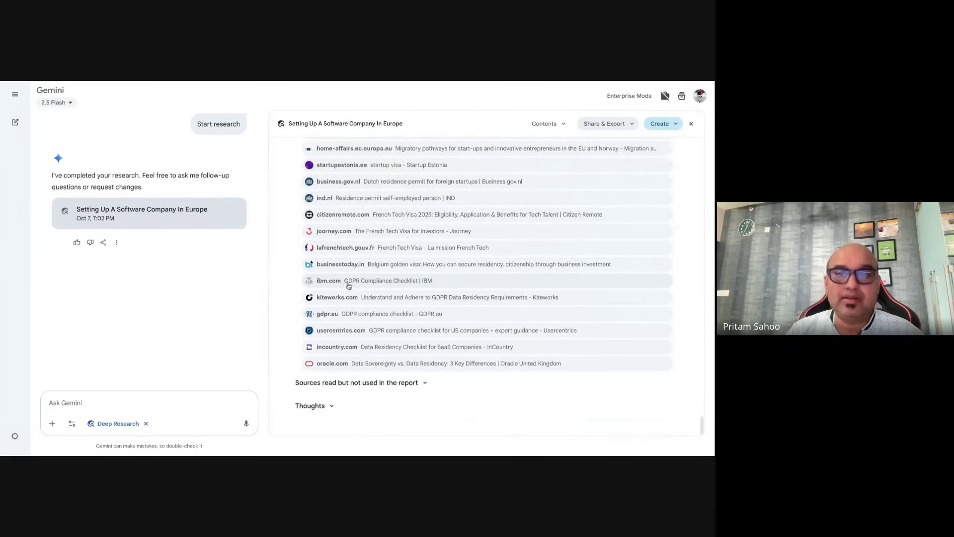
# Step: Try a public share link for the Europe report, close it, then export the report to Google Docs
pyautogui.click(92, 400)
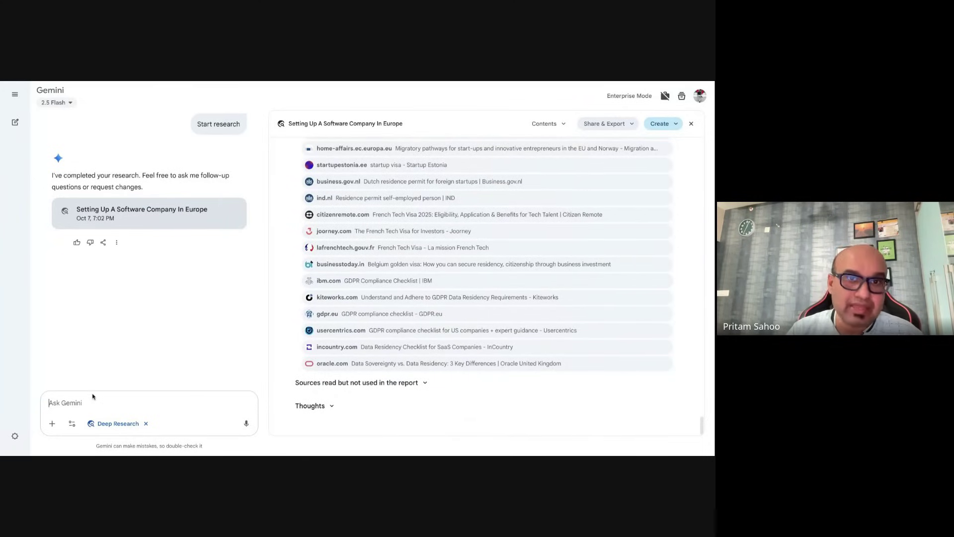
pyautogui.click(618, 125)
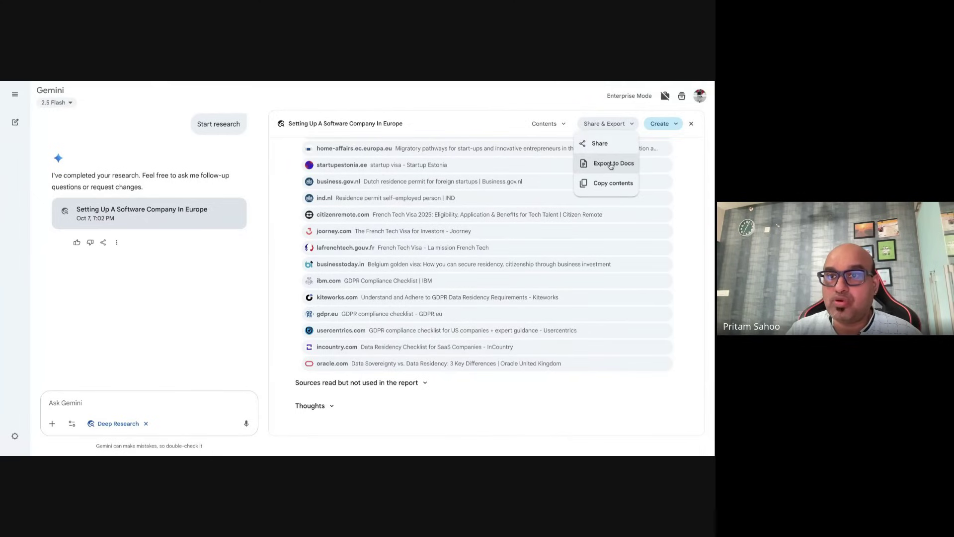
pyautogui.click(599, 143)
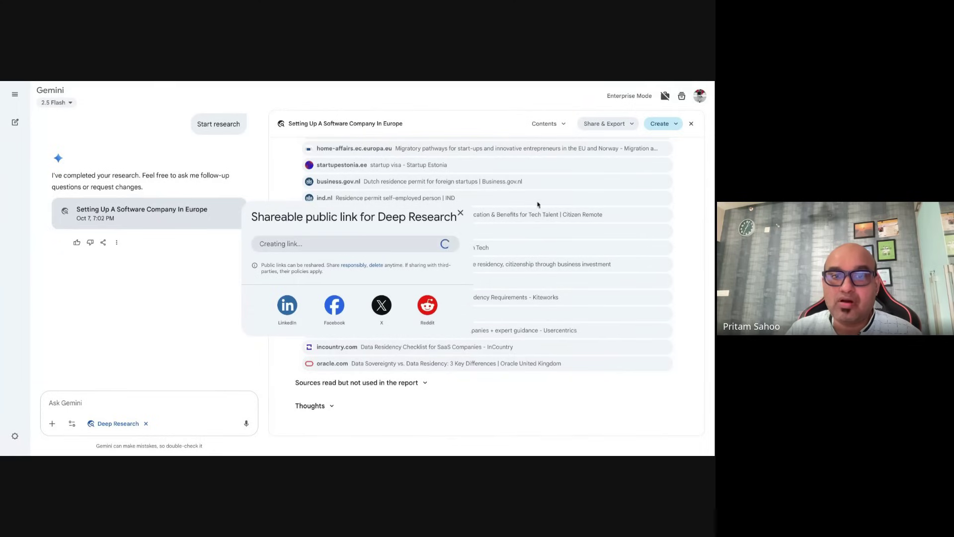
pyautogui.click(460, 213)
pyautogui.click(602, 125)
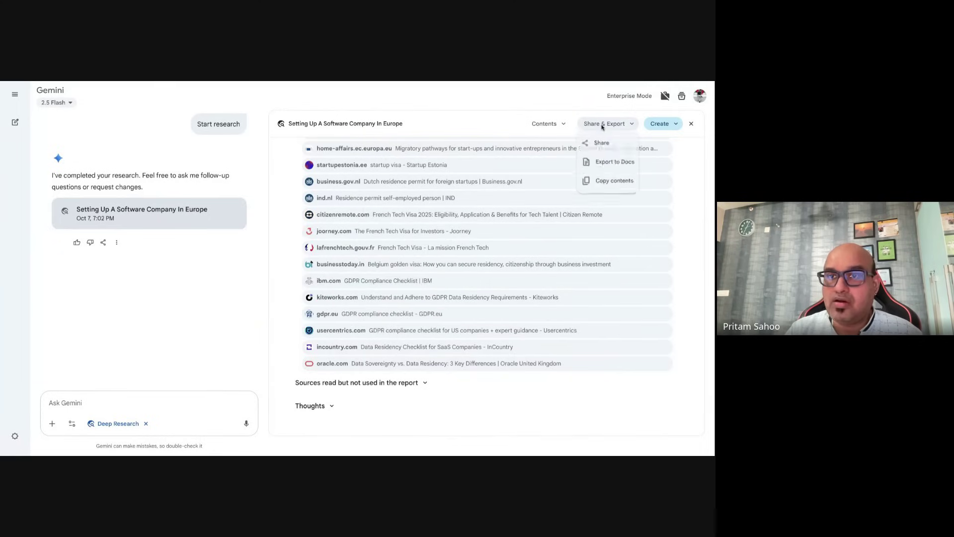
pyautogui.click(610, 166)
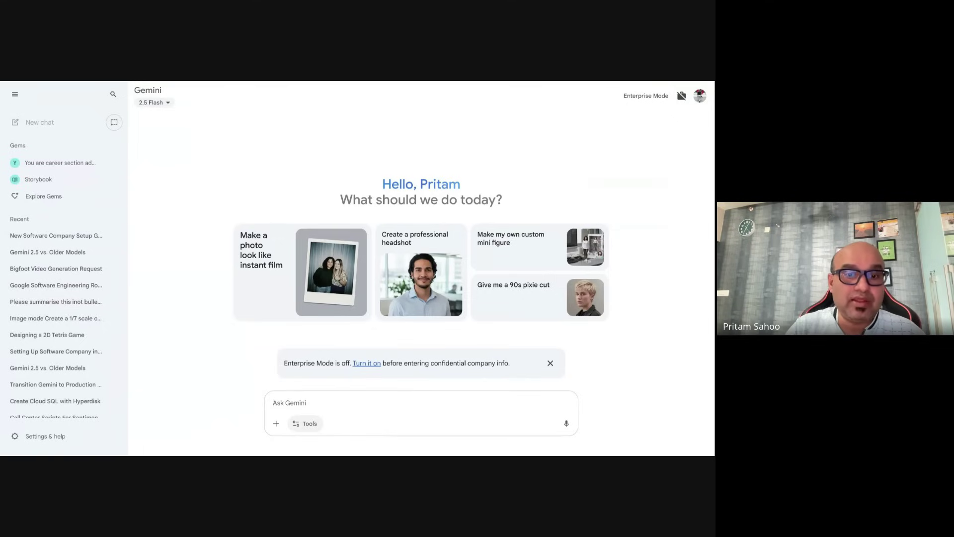
# Step: Switch to Canvas mode and send the request 'create a 2D tetris game'
pyautogui.click(305, 424)
pyautogui.click(340, 381)
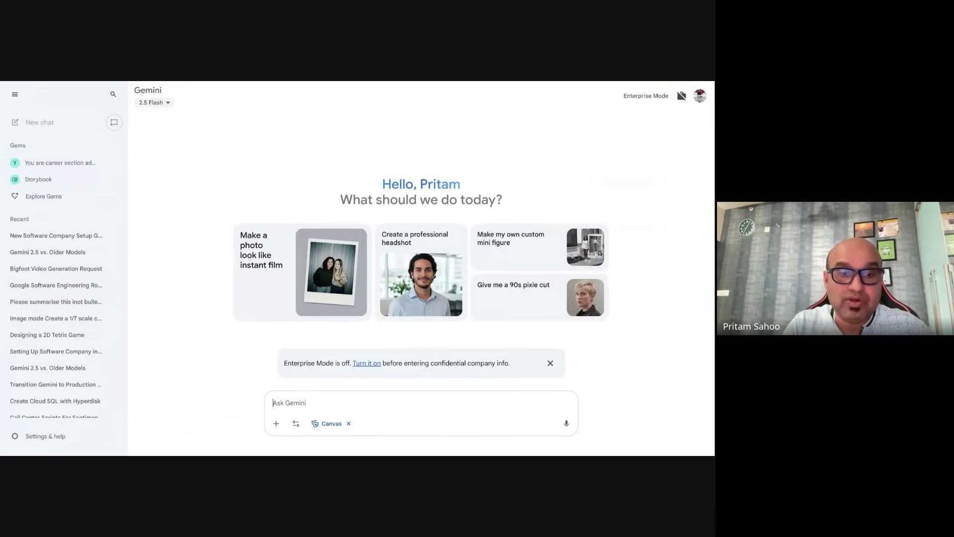
pyautogui.write('create a 2D tetris game')
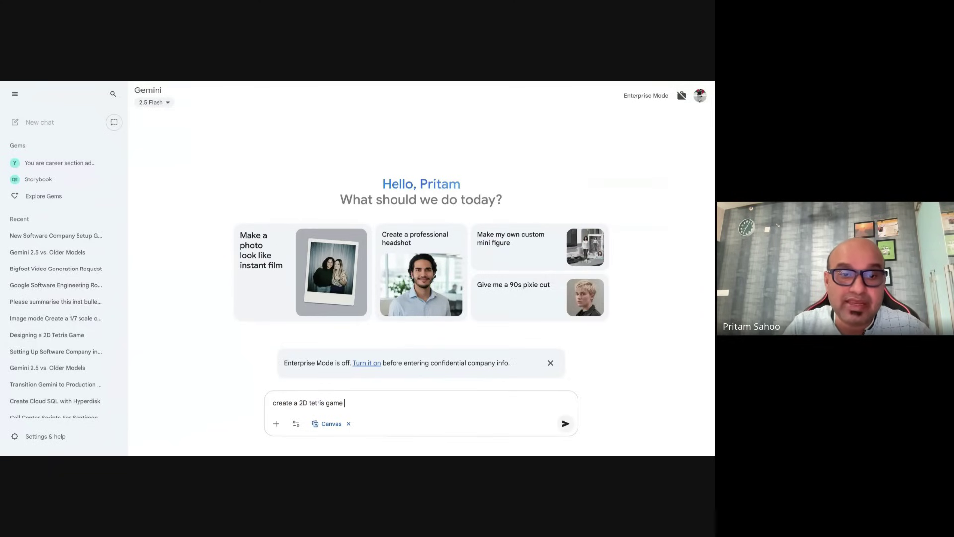
pyautogui.press('Return')
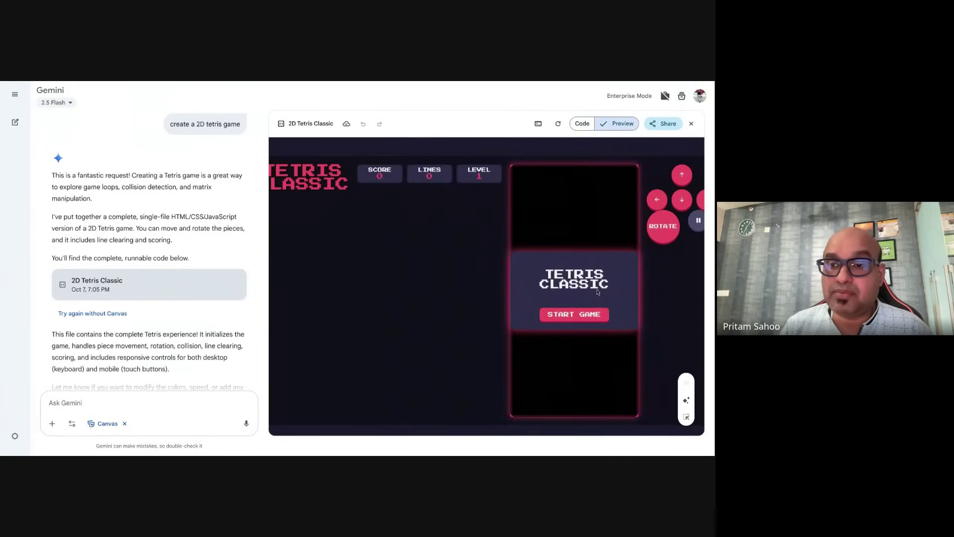
# Step: Start the Tetris Classic game and steer the falling T piece with the arrow keys
pyautogui.click(571, 316)
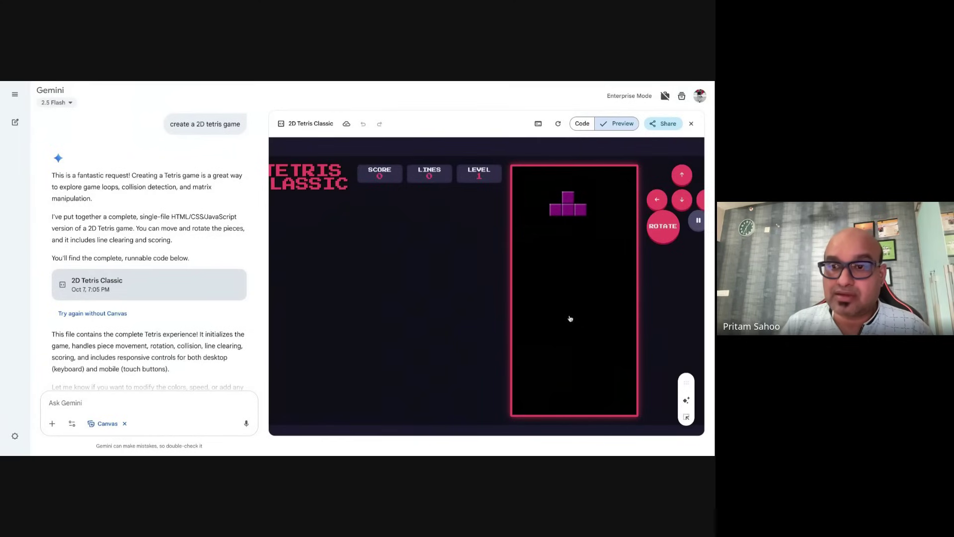
pyautogui.press('Left')
pyautogui.press('Down')
pyautogui.press('Down')
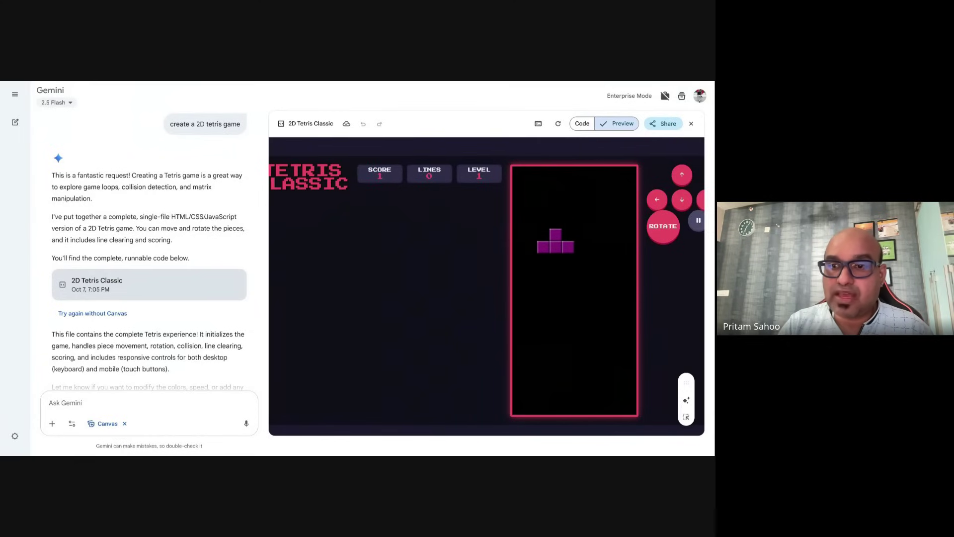
pyautogui.press('Right')
pyautogui.press('Right')
pyautogui.press('Right')
pyautogui.press('Down')
pyautogui.press('Down')
pyautogui.press('Down')
pyautogui.press('Down')
pyautogui.press('Down')
pyautogui.press('Down')
pyautogui.press('Down')
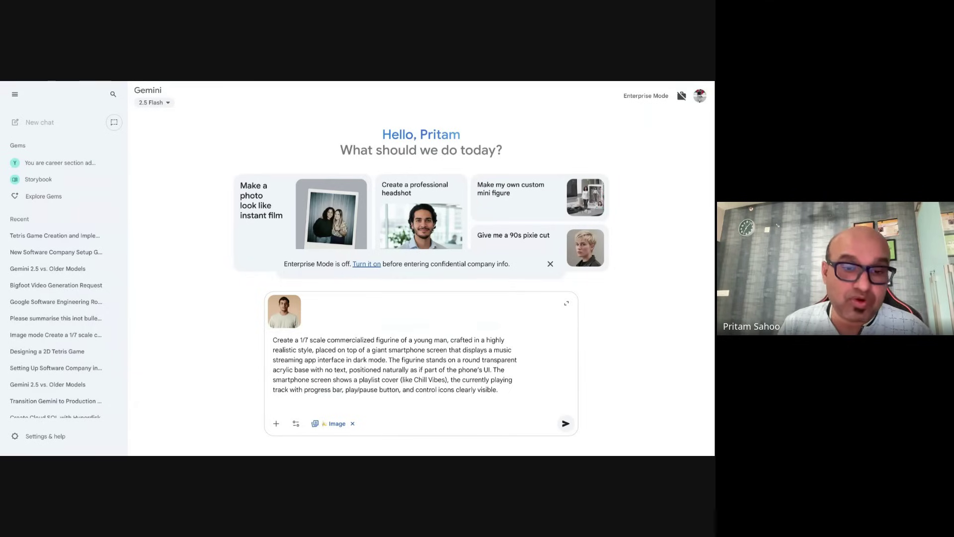
# Step: Generate the figurine-on-smartphone image, then paste the steam-figure prompt and attach the reference photo
pyautogui.click(565, 423)
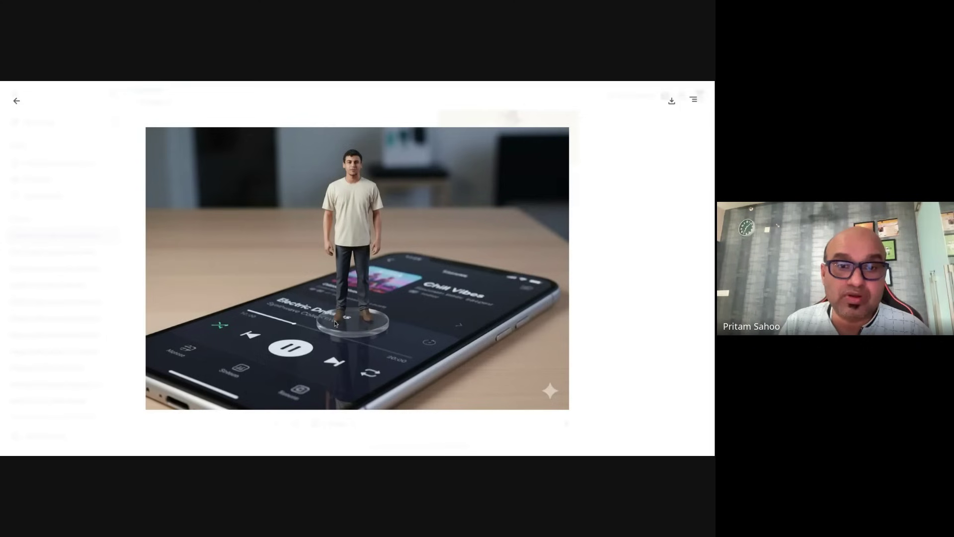
pyautogui.click(598, 238)
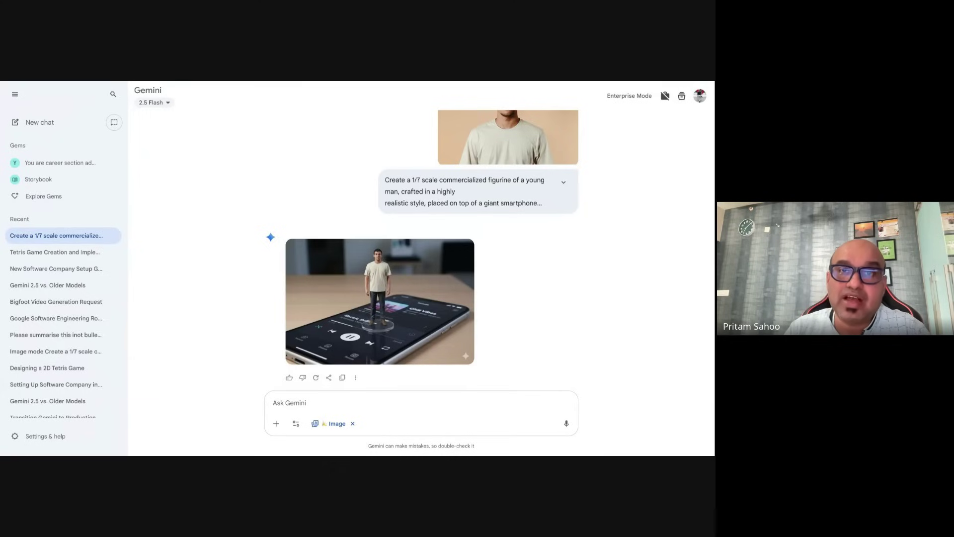
pyautogui.click(308, 399)
pyautogui.hotkey('ctrl', 'v')
pyautogui.click(276, 423)
pyautogui.click(292, 400)
pyautogui.doubleClick(350, 338)
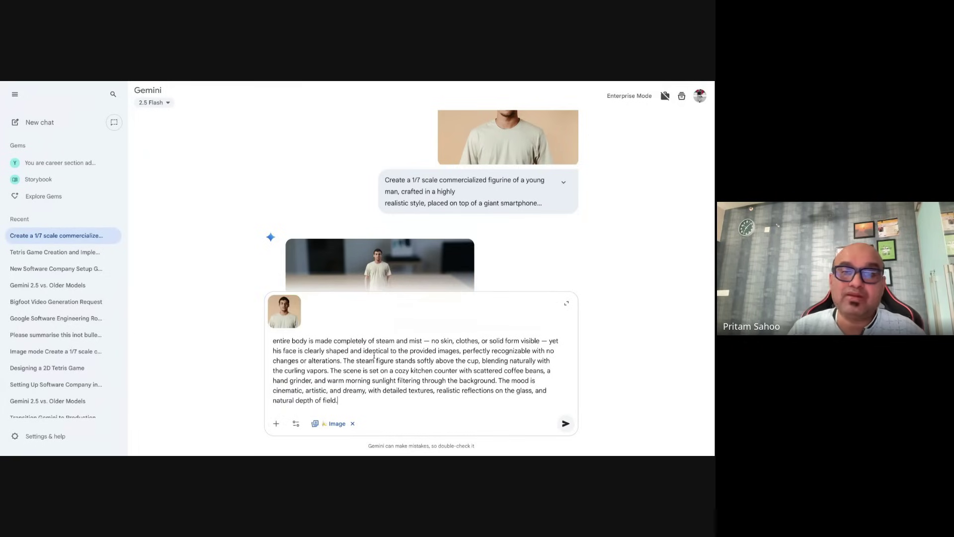
# Step: Send the steam-figure coffee cup request and view the generated image full size
pyautogui.click(566, 423)
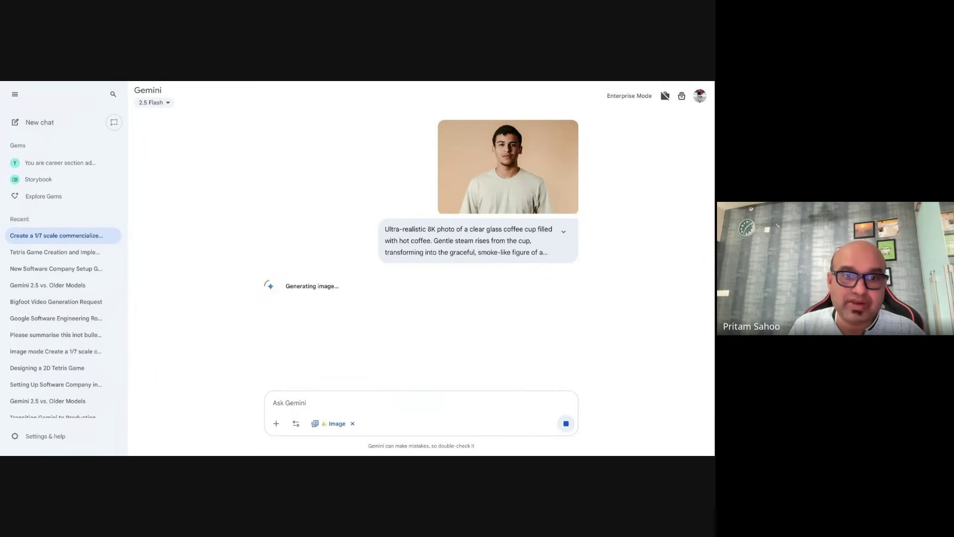
pyautogui.click(396, 306)
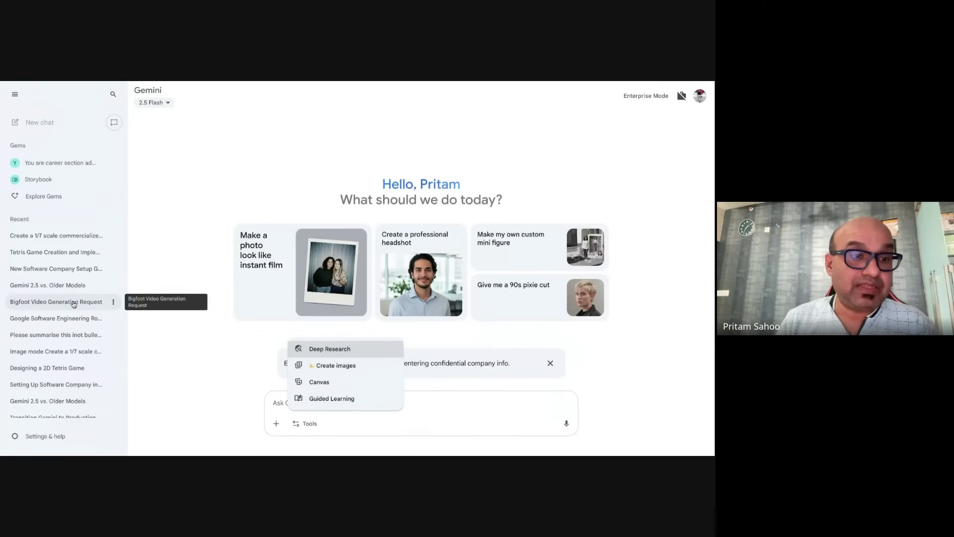
# Step: Reopen the Bigfoot video chat and play back both generated forest videos
pyautogui.click(73, 303)
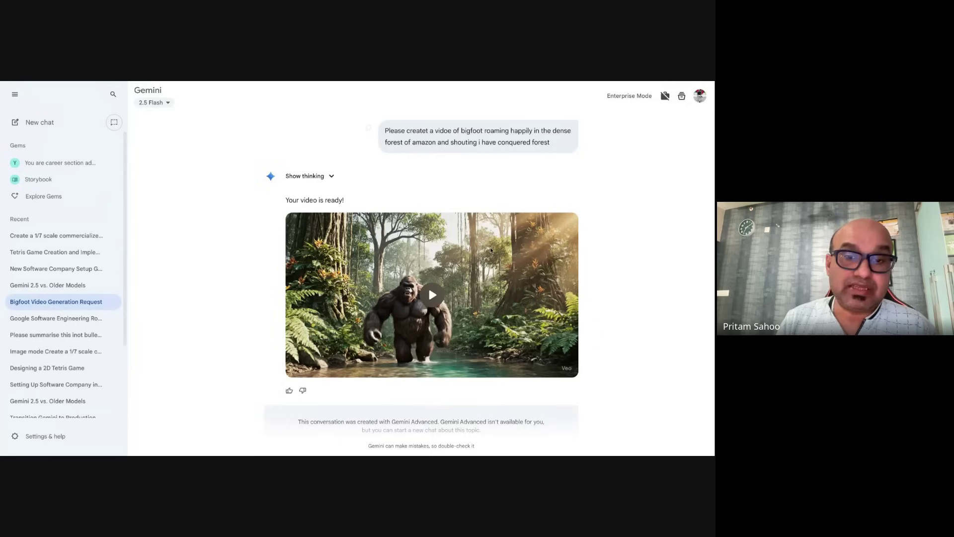
pyautogui.scroll(-1, 437, 325)
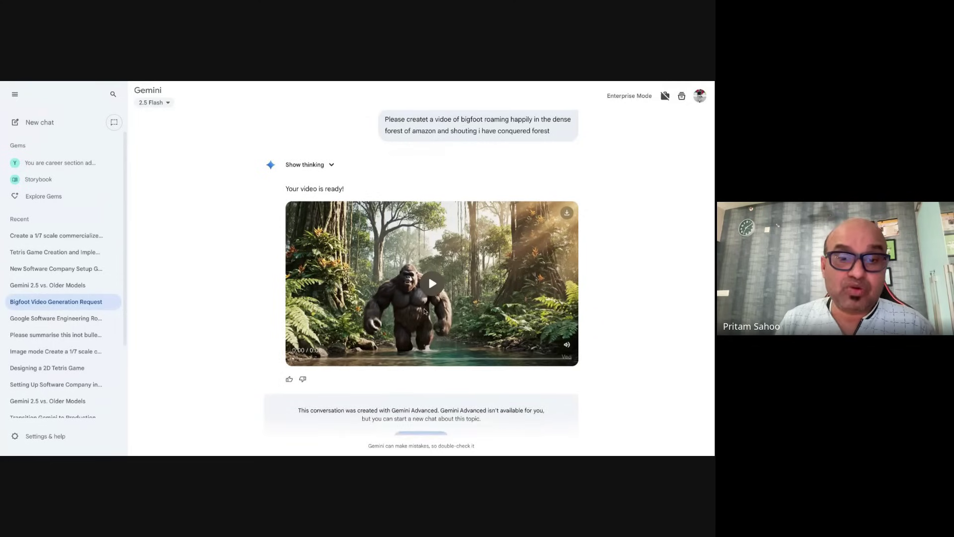
pyautogui.scroll(-1, 427, 314)
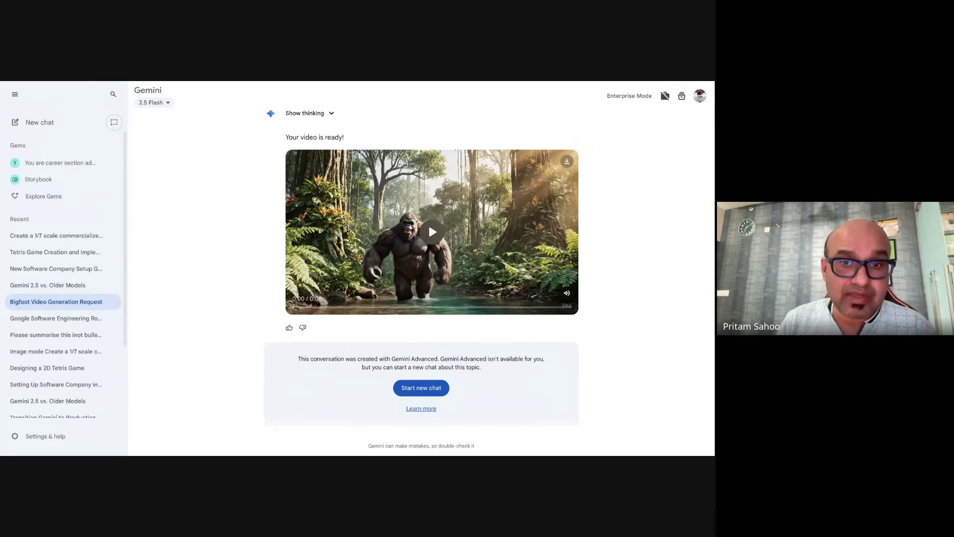
pyautogui.click(431, 230)
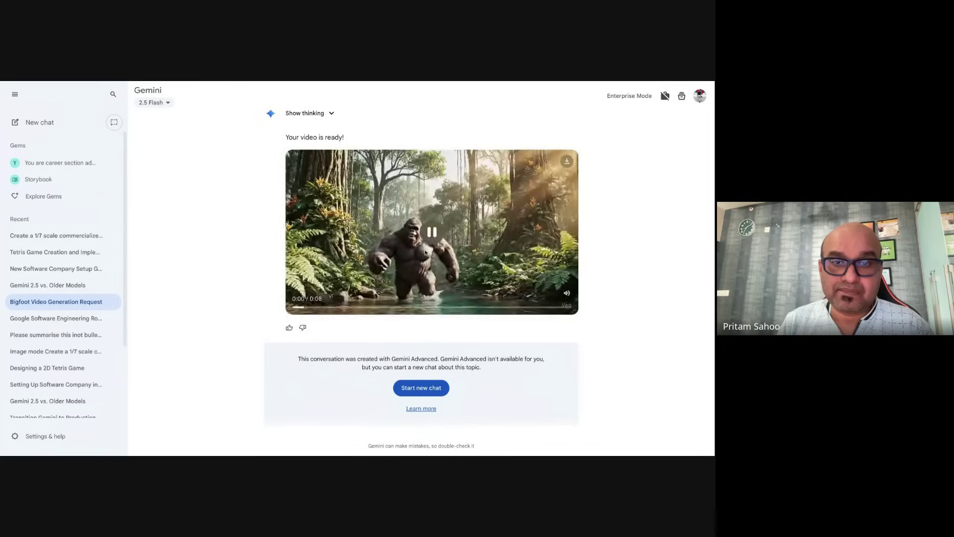
pyautogui.scroll(6, 427, 244)
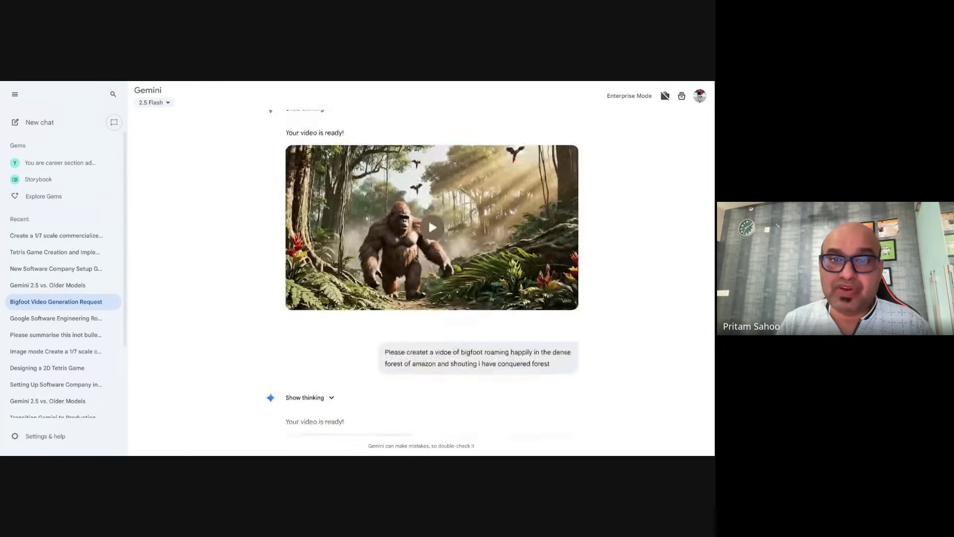
pyautogui.click(435, 230)
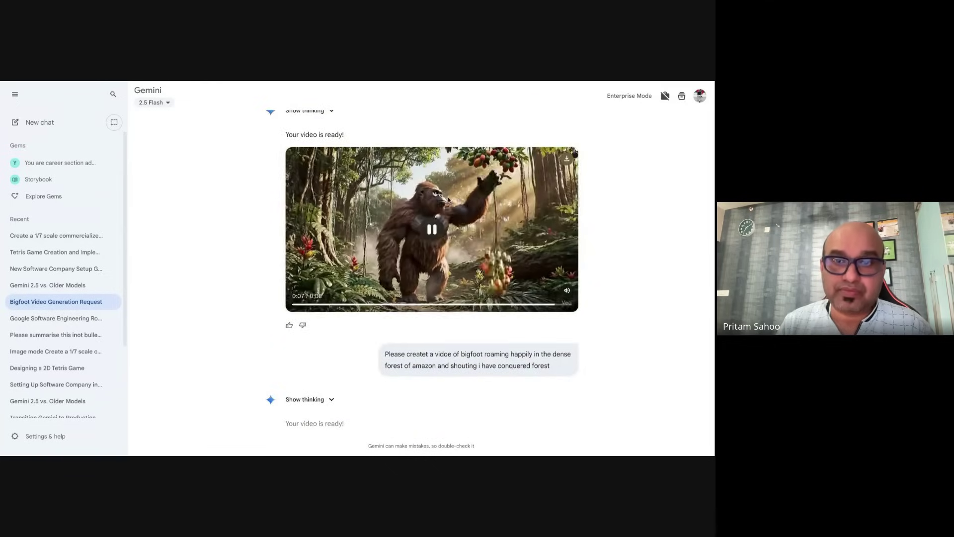
pyautogui.click(435, 237)
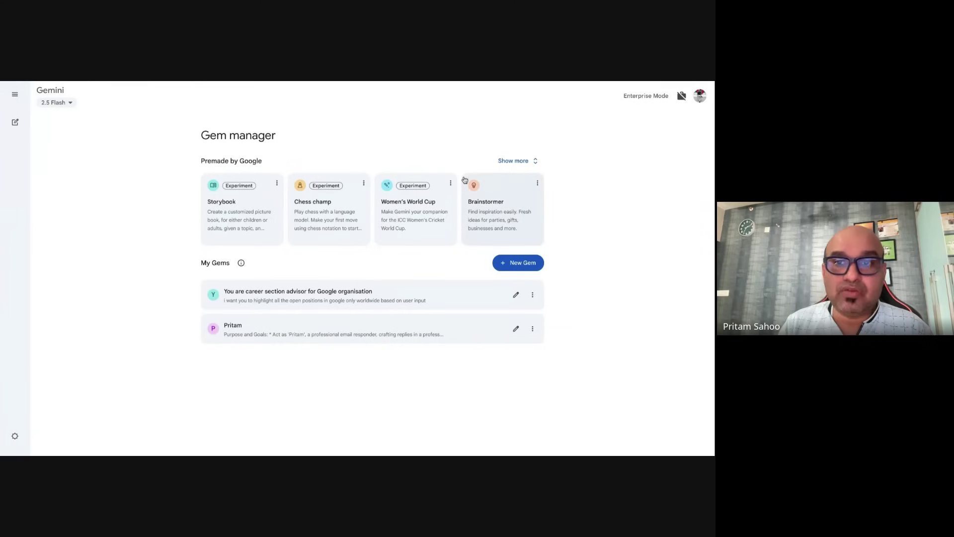
pyautogui.click(503, 160)
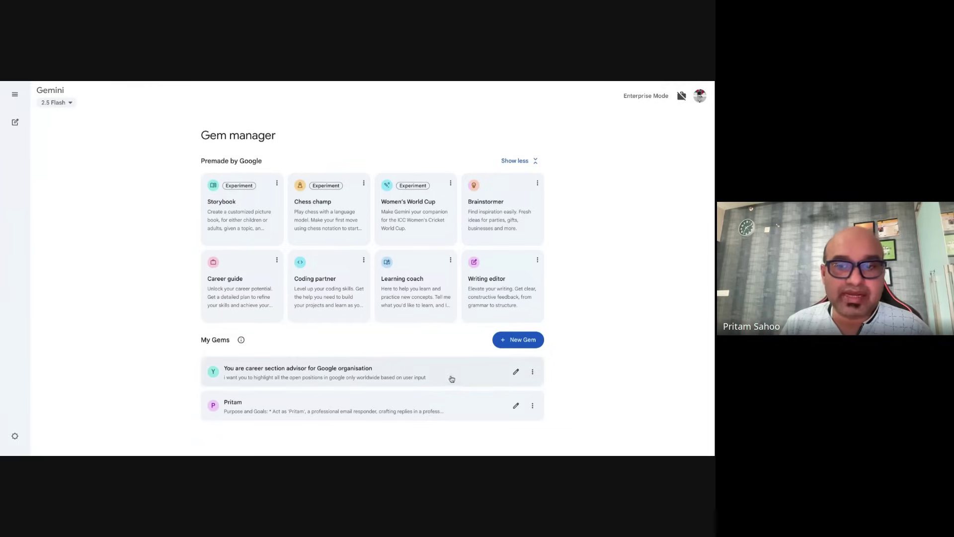
pyautogui.click(502, 342)
pyautogui.click(175, 185)
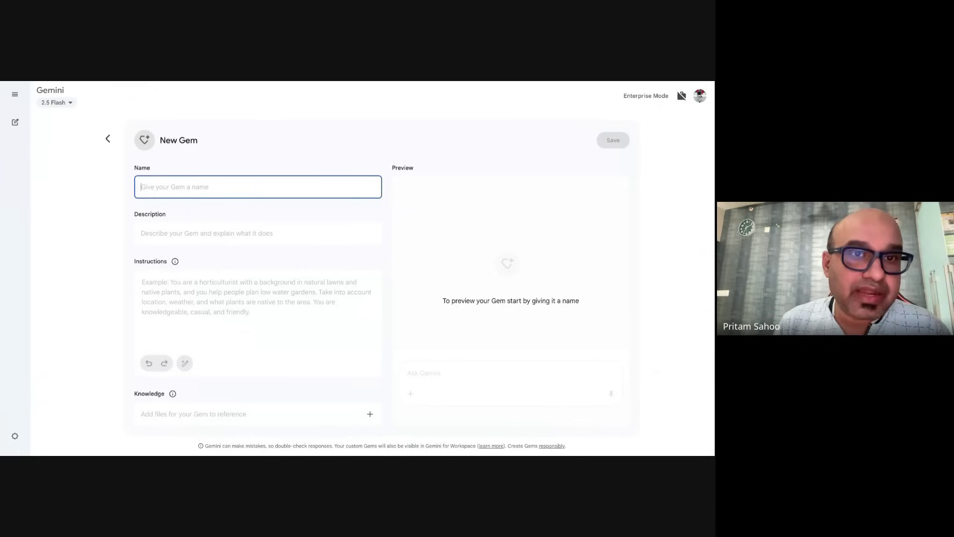
pyautogui.click(15, 94)
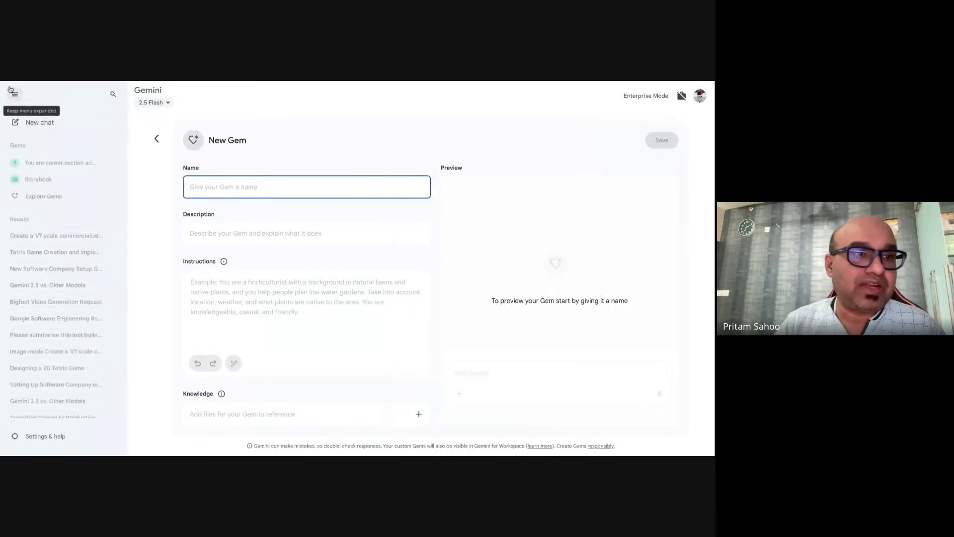
pyautogui.click(45, 167)
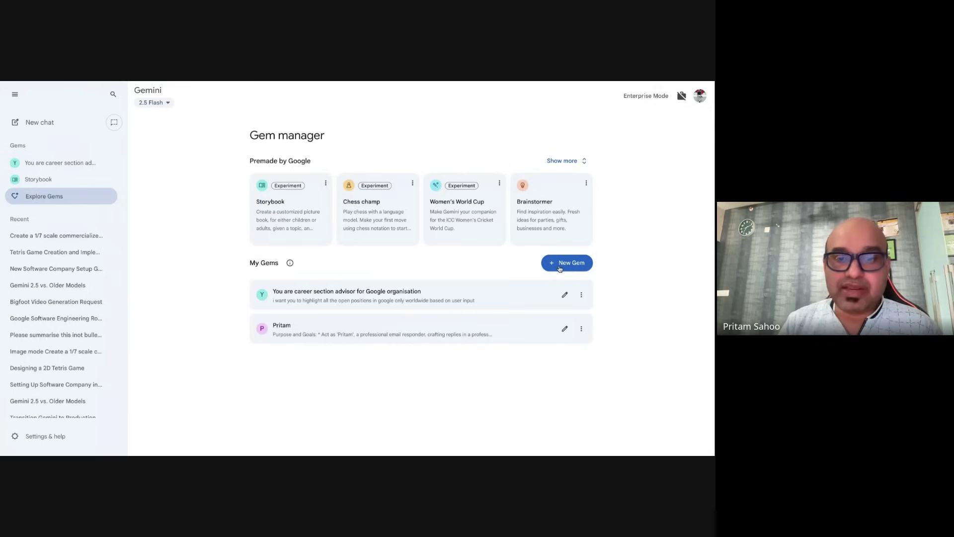
pyautogui.click(564, 295)
pyautogui.click(243, 186)
pyautogui.hotkey('ctrl', 'a')
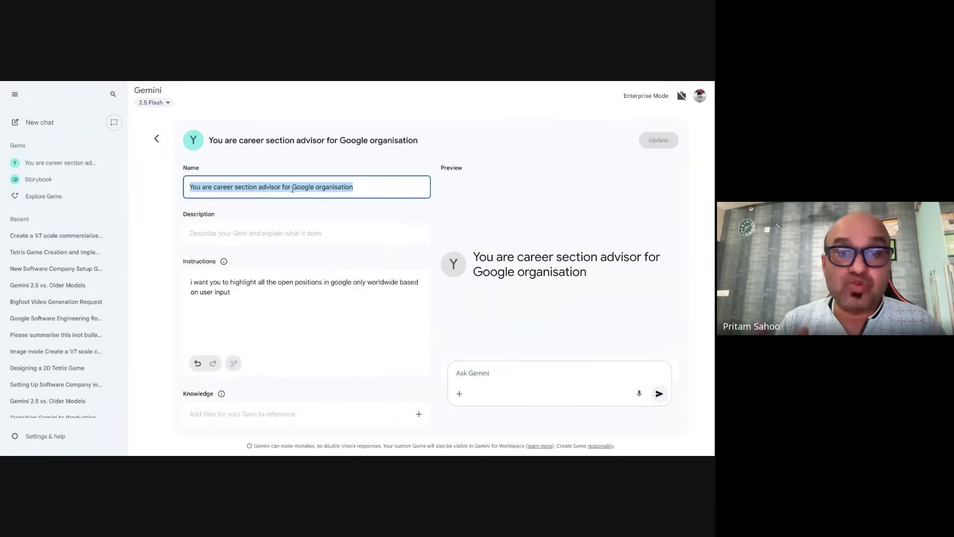
pyautogui.doubleClick(260, 282)
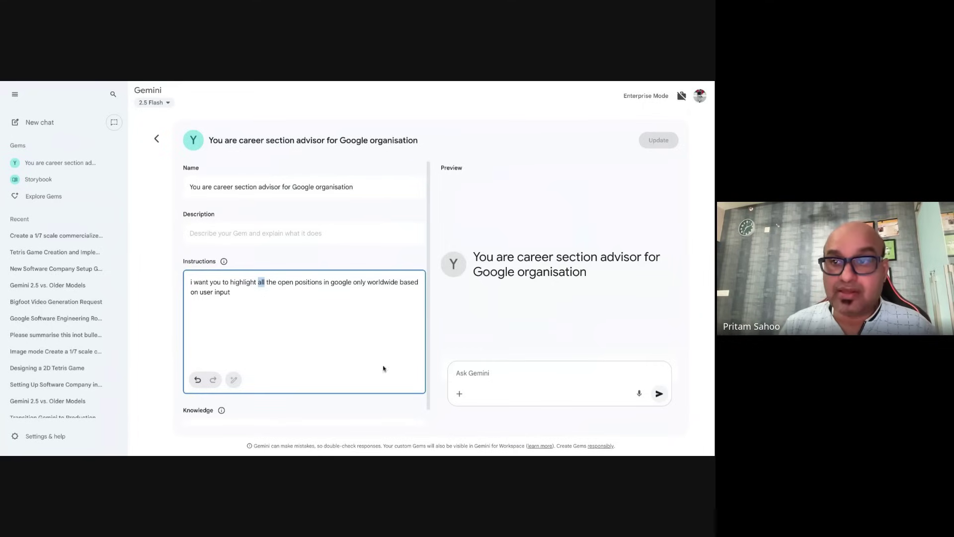
pyautogui.click(483, 373)
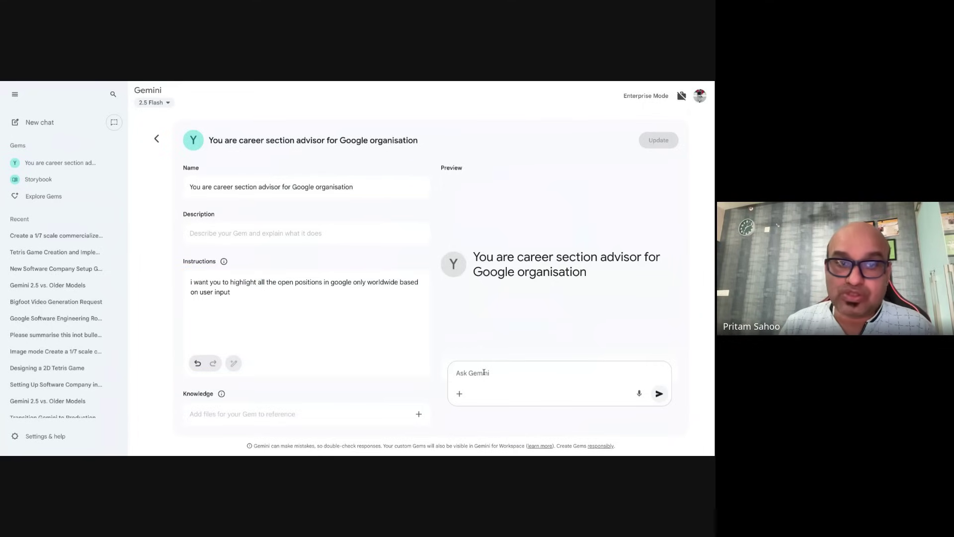
pyautogui.click(158, 139)
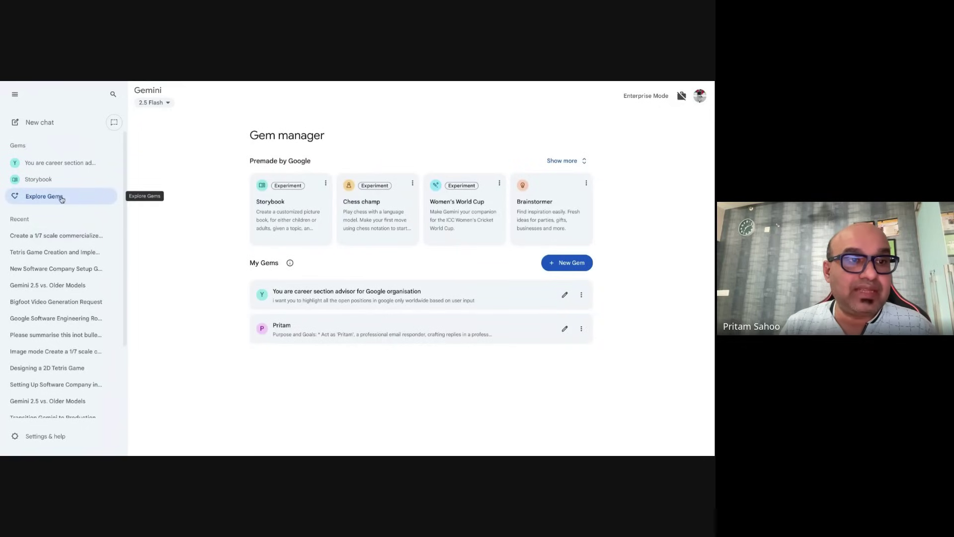
# Step: Ask the career advisor Gem to suggest Google software engineer roles in Mountain View, USA
pyautogui.click(74, 163)
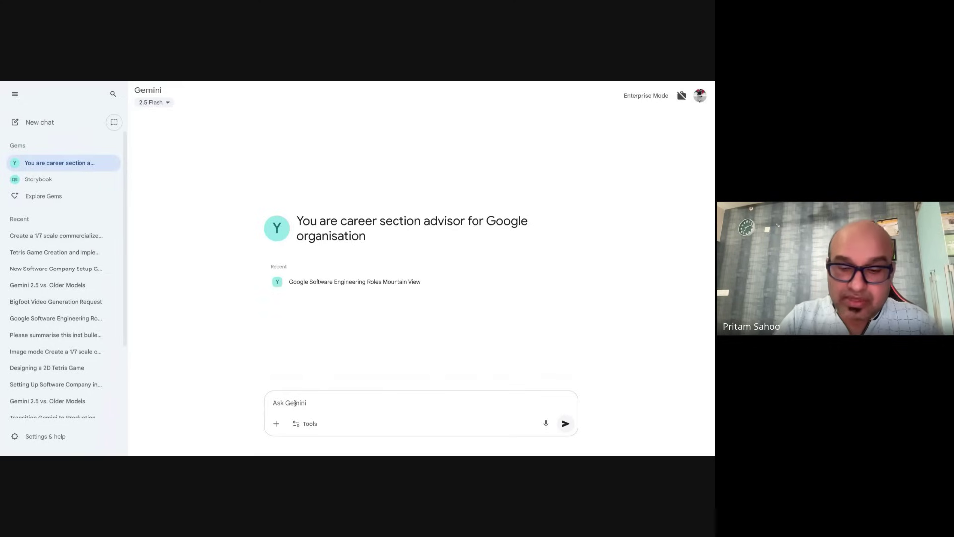
pyautogui.write('Please sugge')
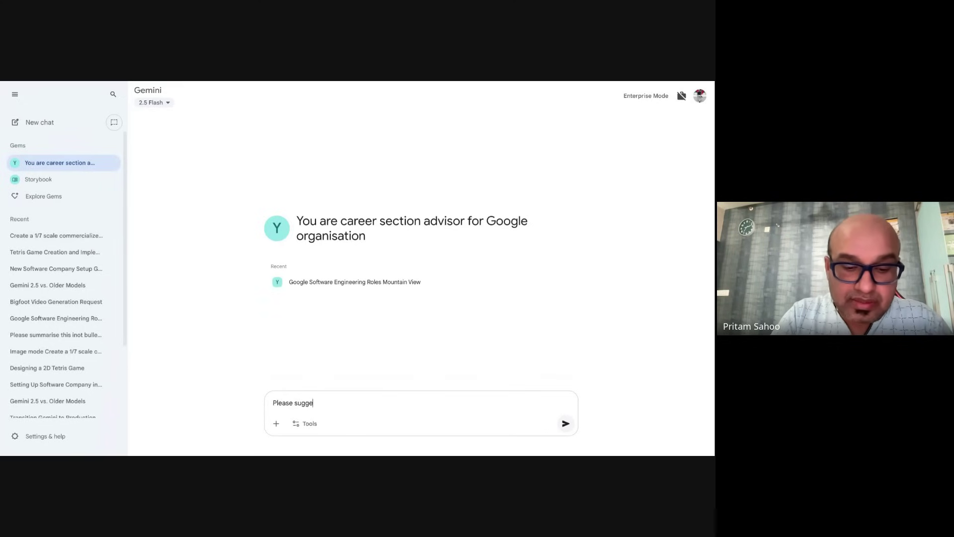
pyautogui.write('st me softwar')
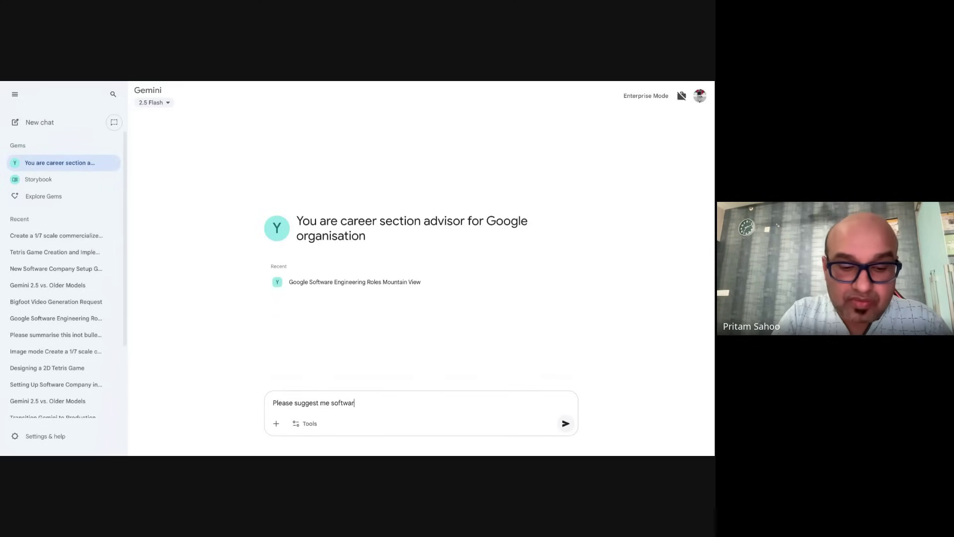
pyautogui.write('e engineer ')
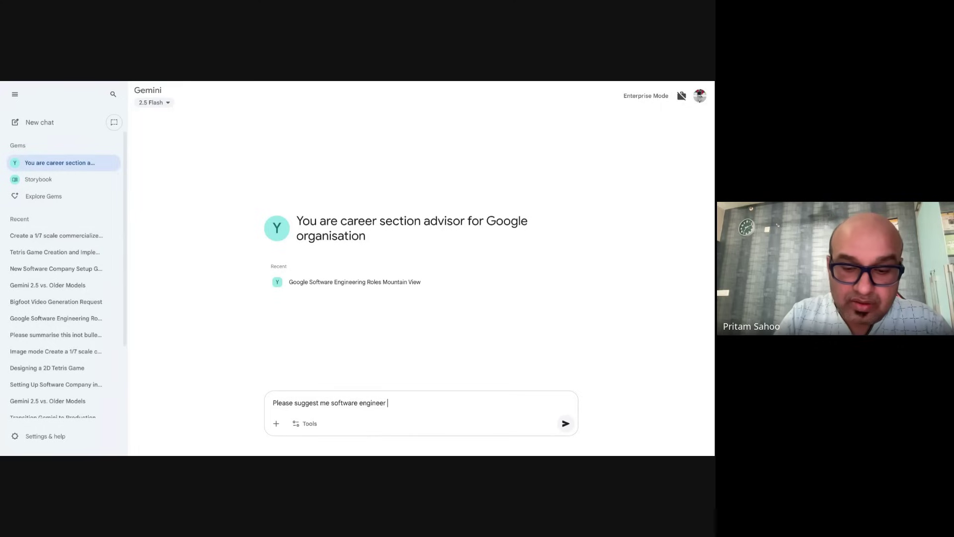
pyautogui.write('roles in mou')
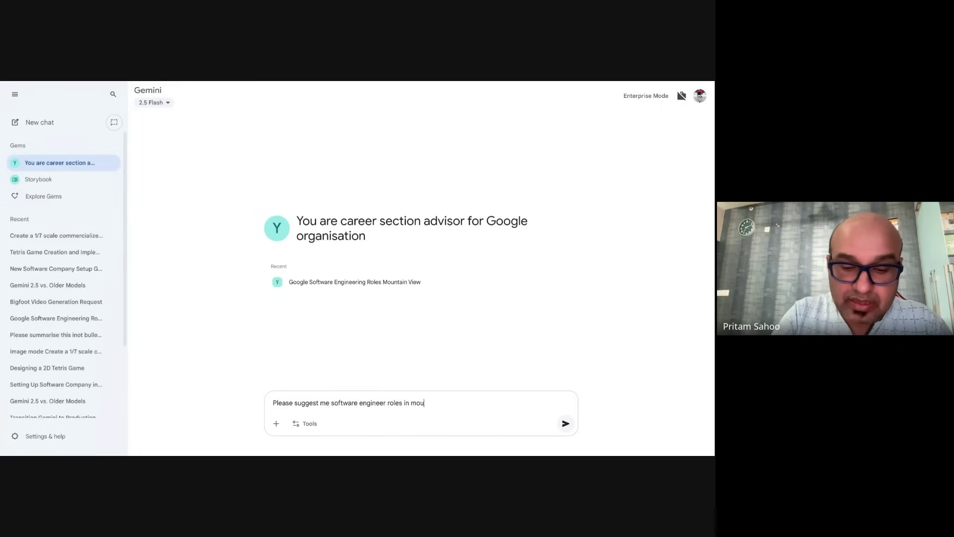
pyautogui.write('ntain view USA ')
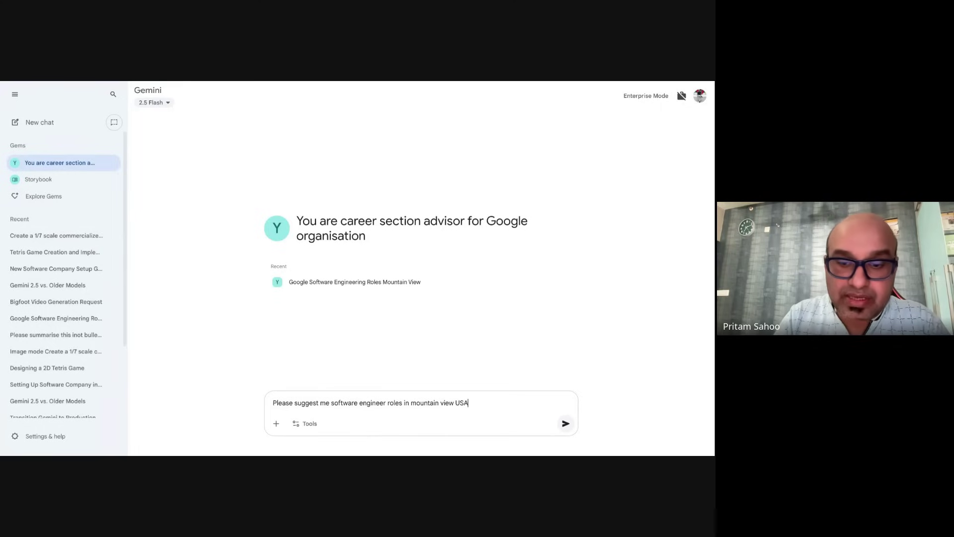
pyautogui.write('Google')
pyautogui.press('Return')
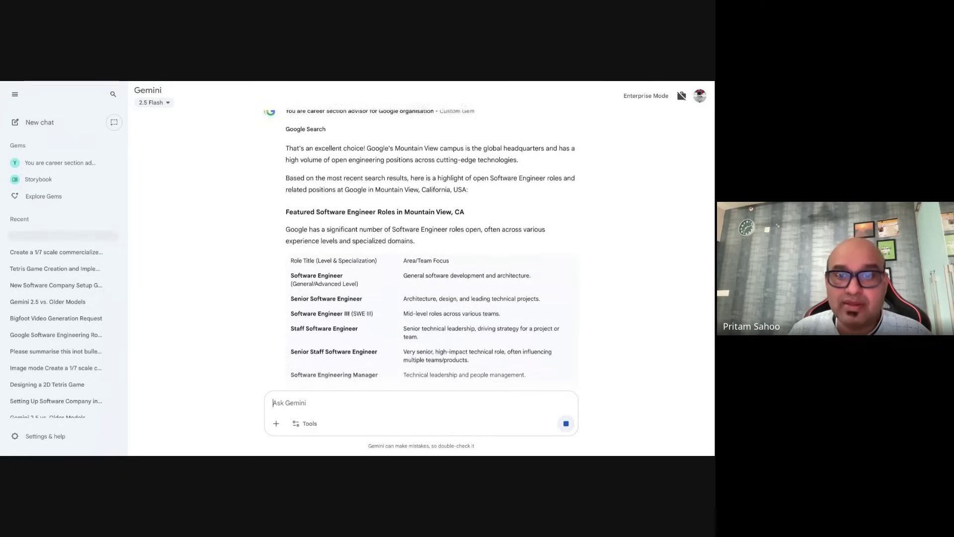
# Step: Scroll through the Mountain View job suggestions and show the web sources behind them
pyautogui.tripleClick(336, 202)
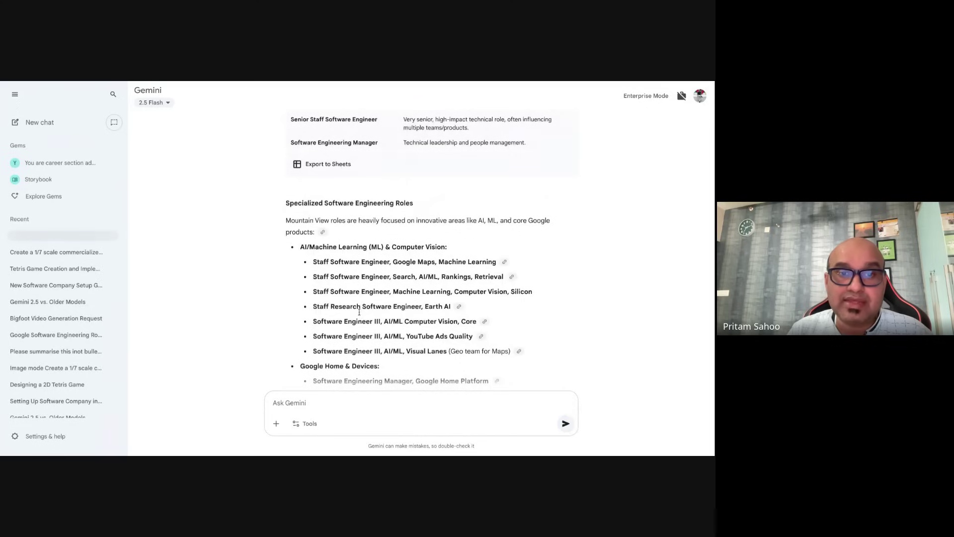
pyautogui.scroll(-1, 359, 309)
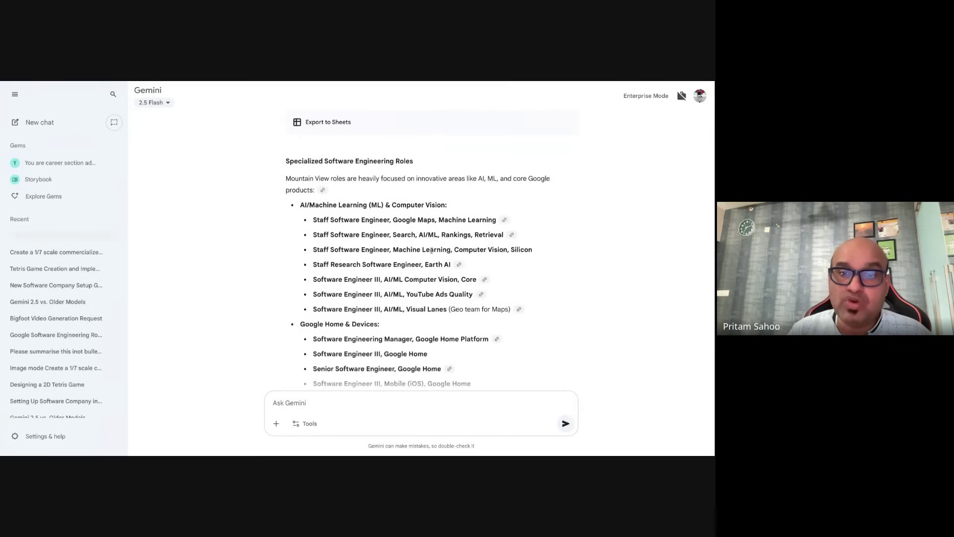
pyautogui.scroll(-2, 413, 282)
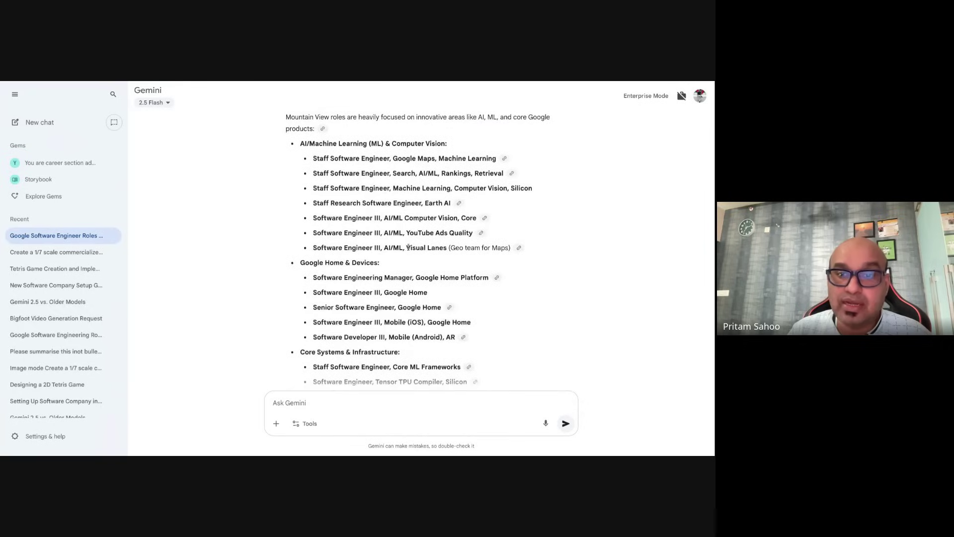
pyautogui.scroll(-6, 398, 278)
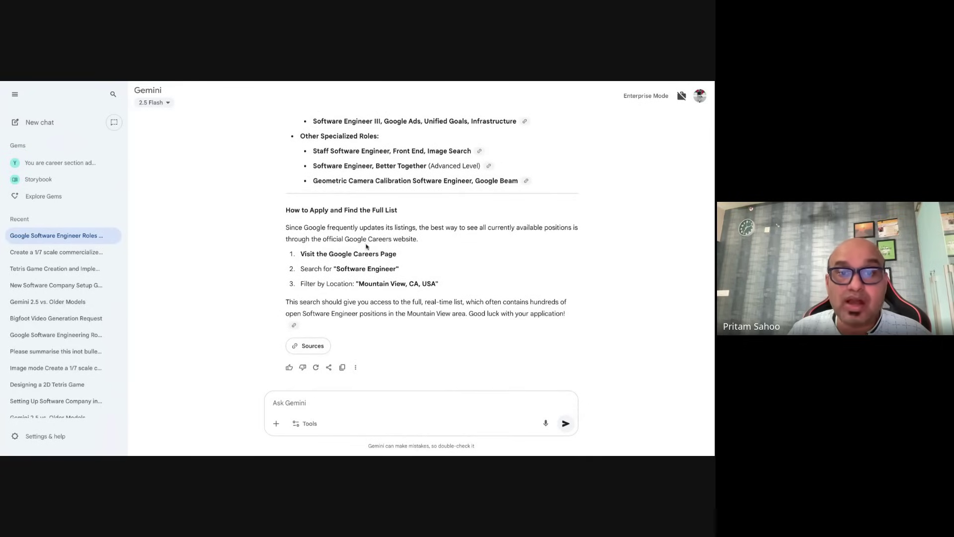
pyautogui.click(318, 346)
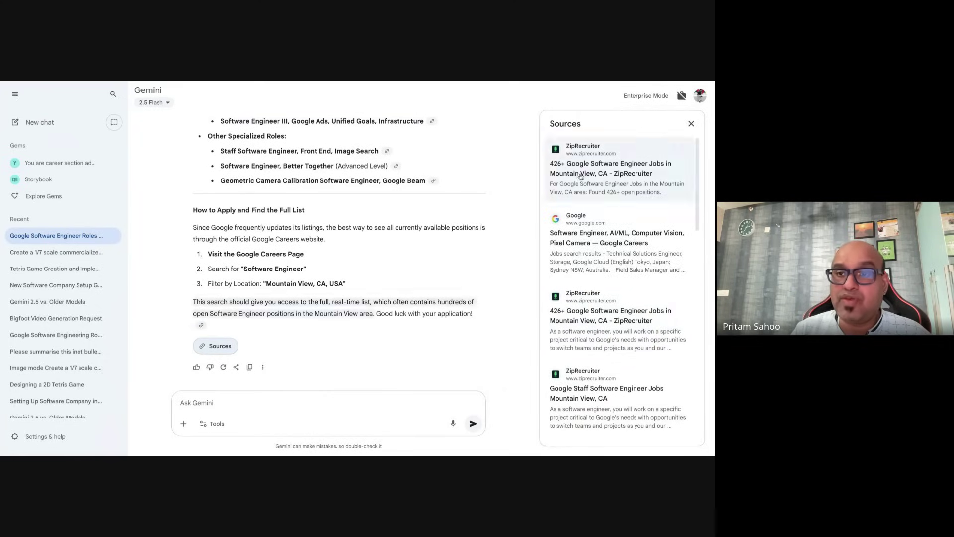